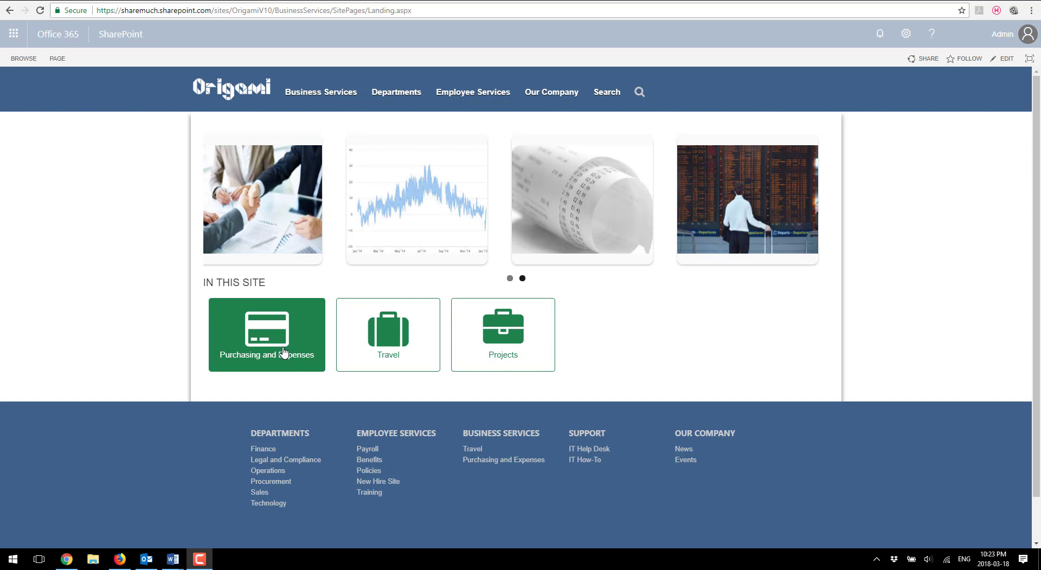
Go to the Purchasing and Expenses site and open its Vendors list
left_click(248, 339)
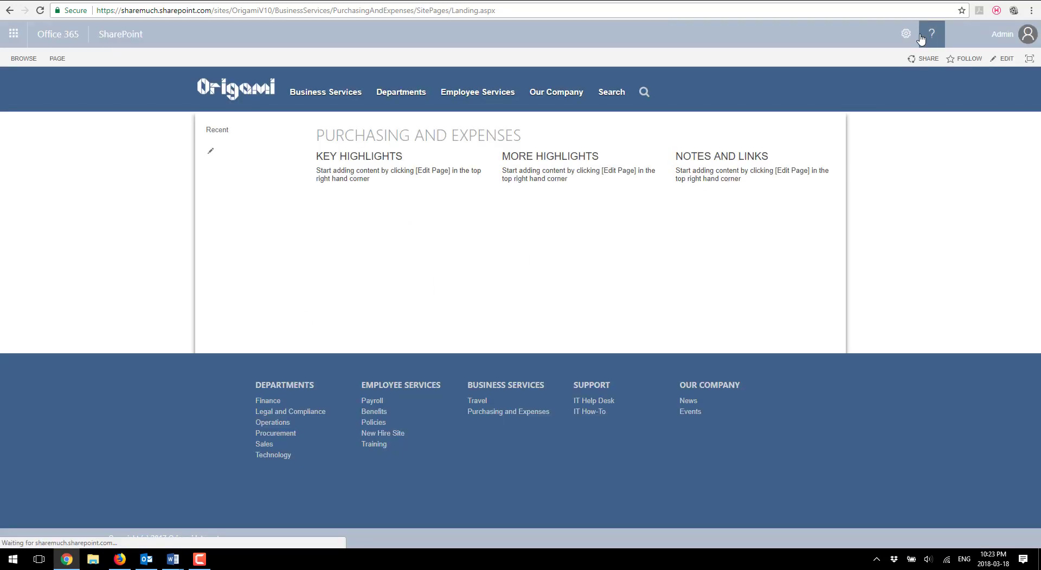
left_click(905, 34)
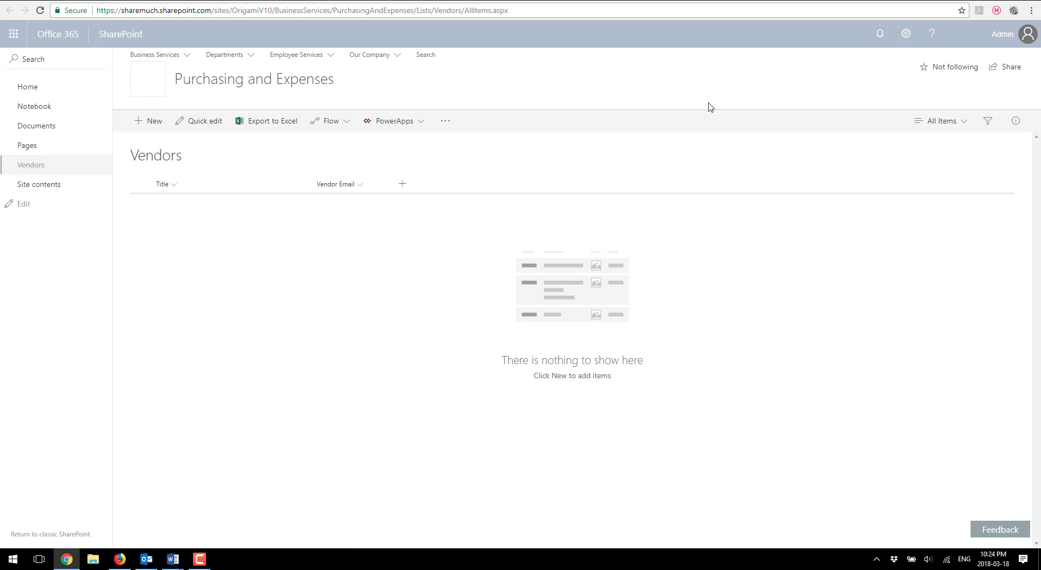
Switch to DocuSign and start creating a new template
left_click(664, 0)
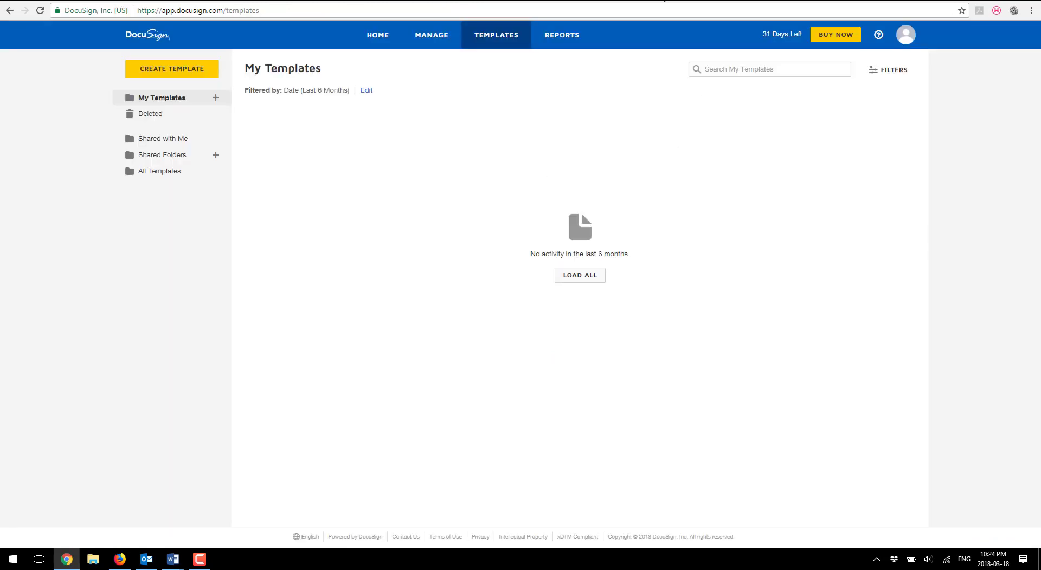
left_click(365, 40)
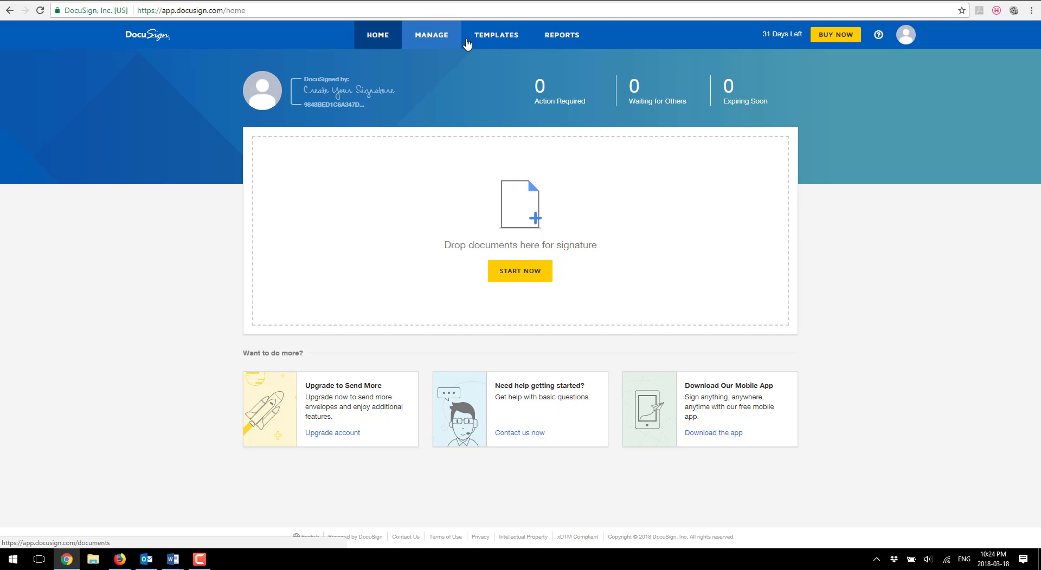
left_click(489, 43)
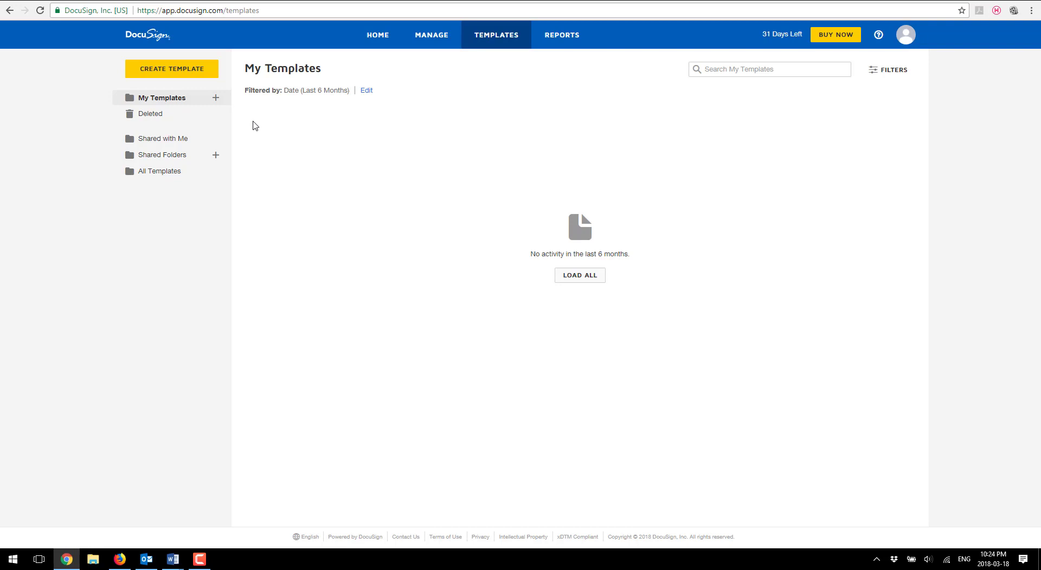
left_click(165, 75)
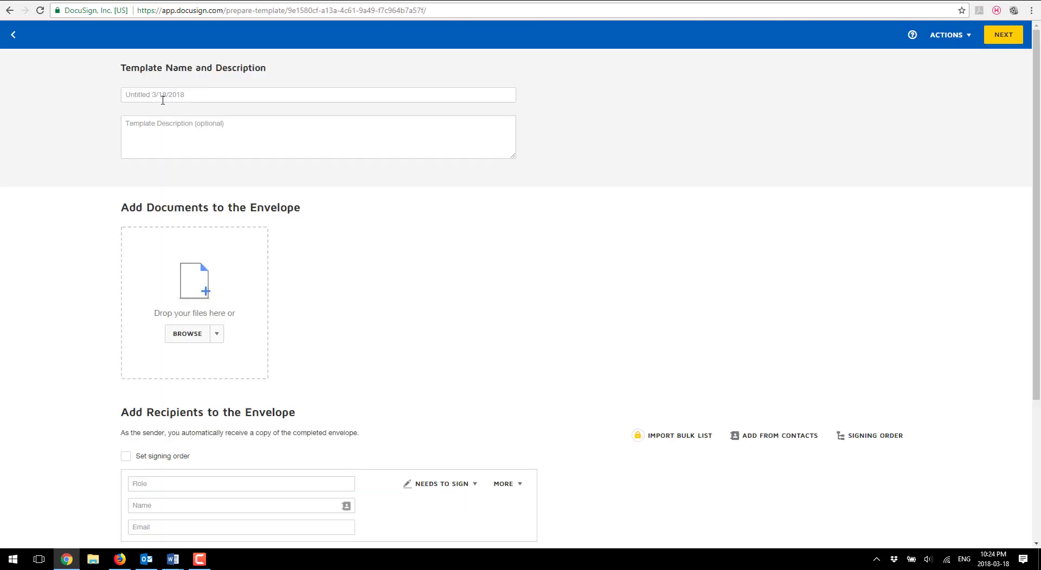
Name the template Contract and upload ContractTemplate.docx as its document
left_click(161, 99)
type("Contract")
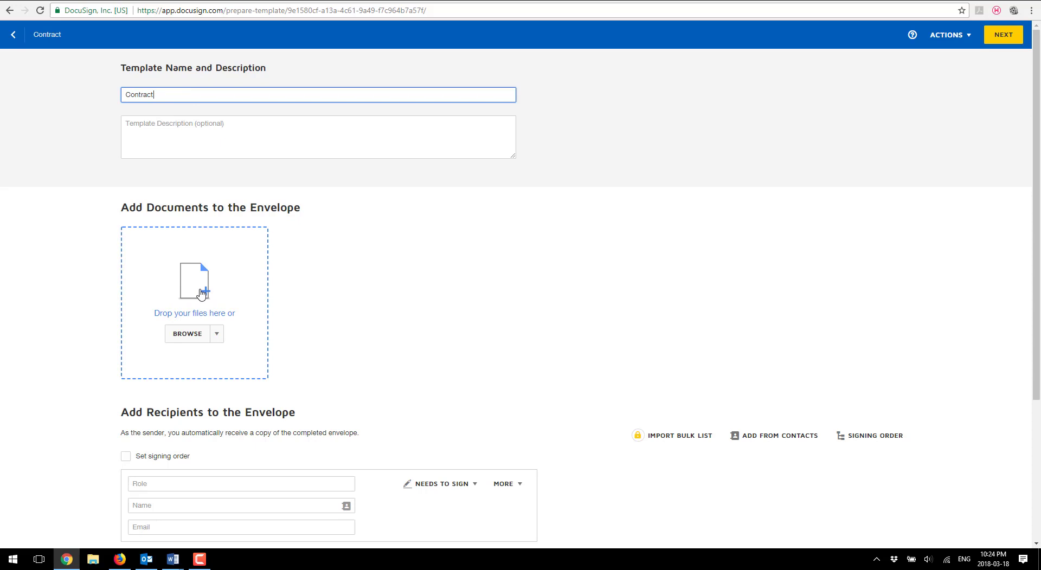
left_click(194, 285)
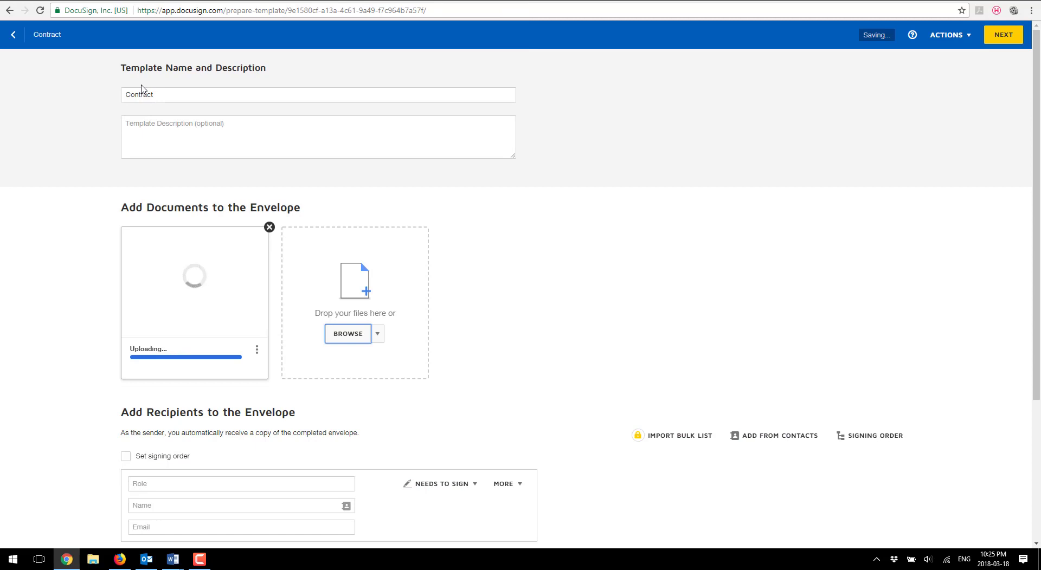
Define two signing recipients for the envelope by role only: Manager and Vendor
scroll(99, 240, "down", 3)
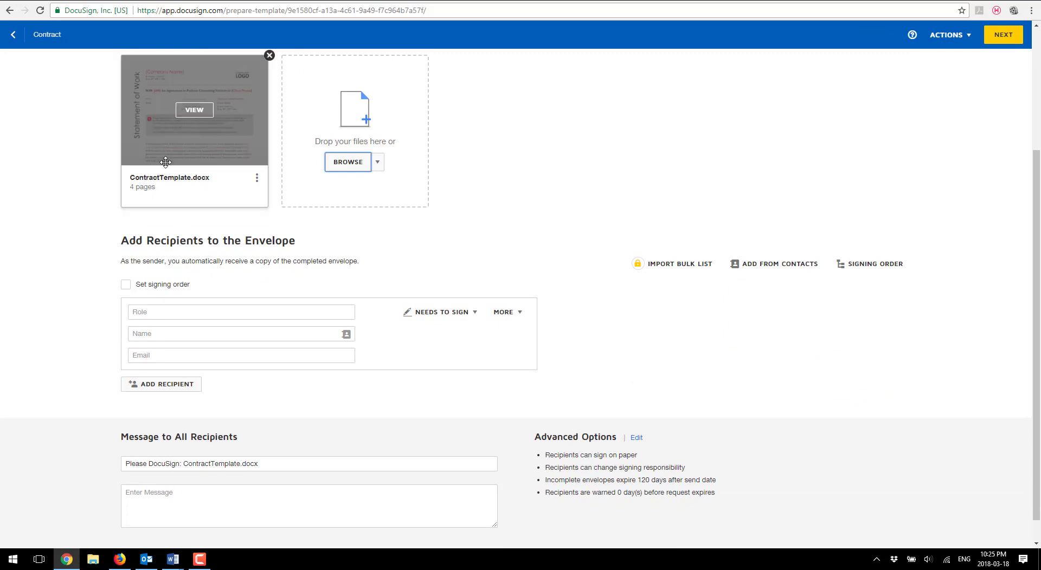
left_click(174, 310)
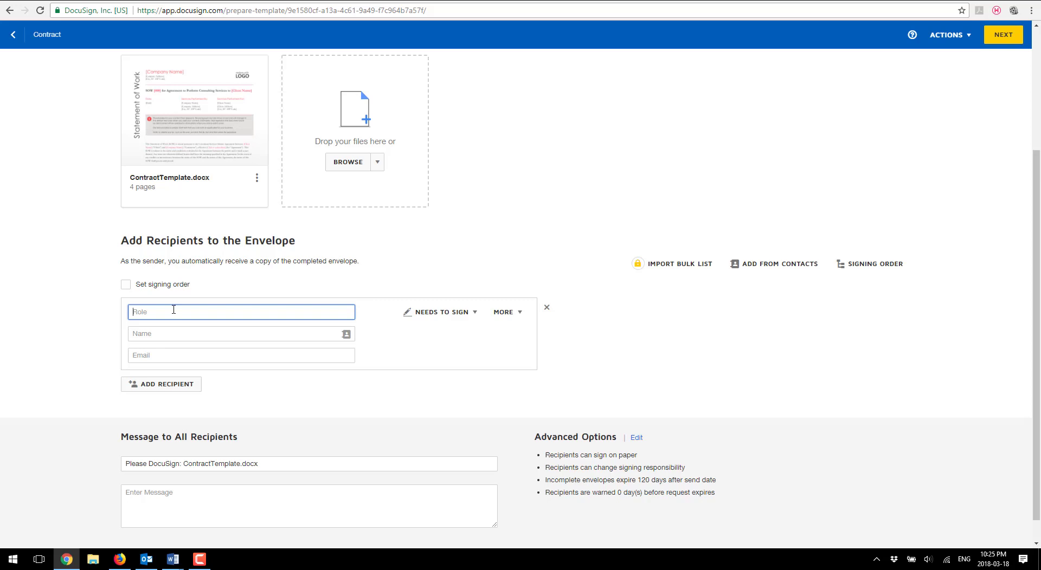
type("Manager")
left_click(165, 384)
left_click(165, 389)
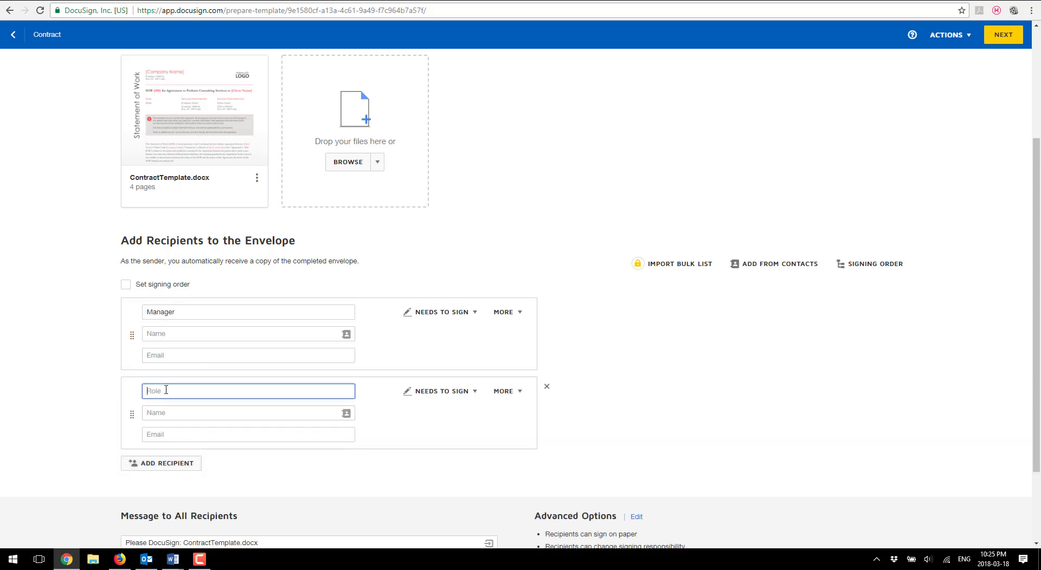
type("Vendor")
left_click(612, 384)
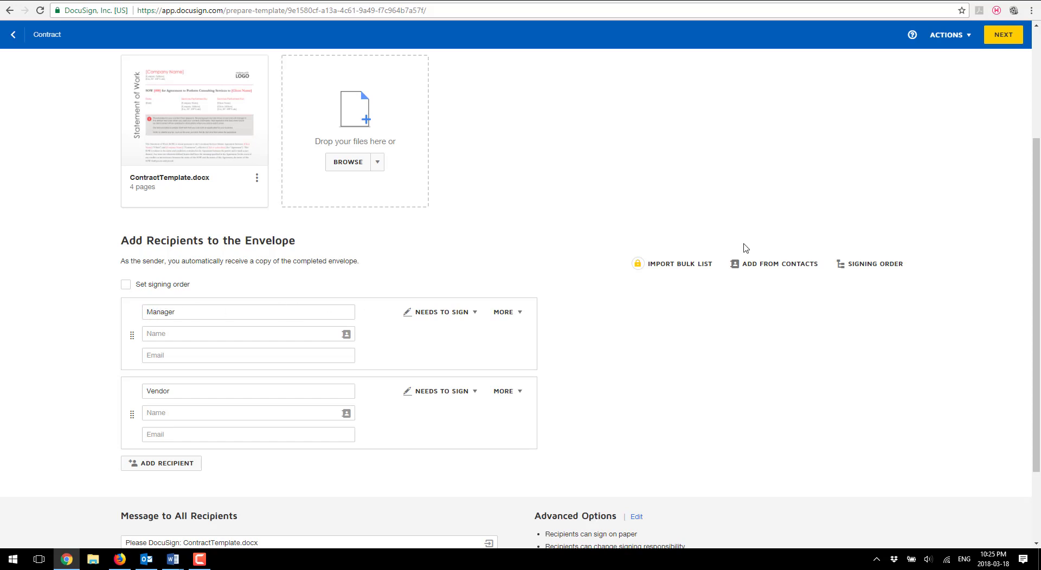
Continue to field placement and put the Manager's signature field on the By line under [Client Name] on page 4
left_click(998, 37)
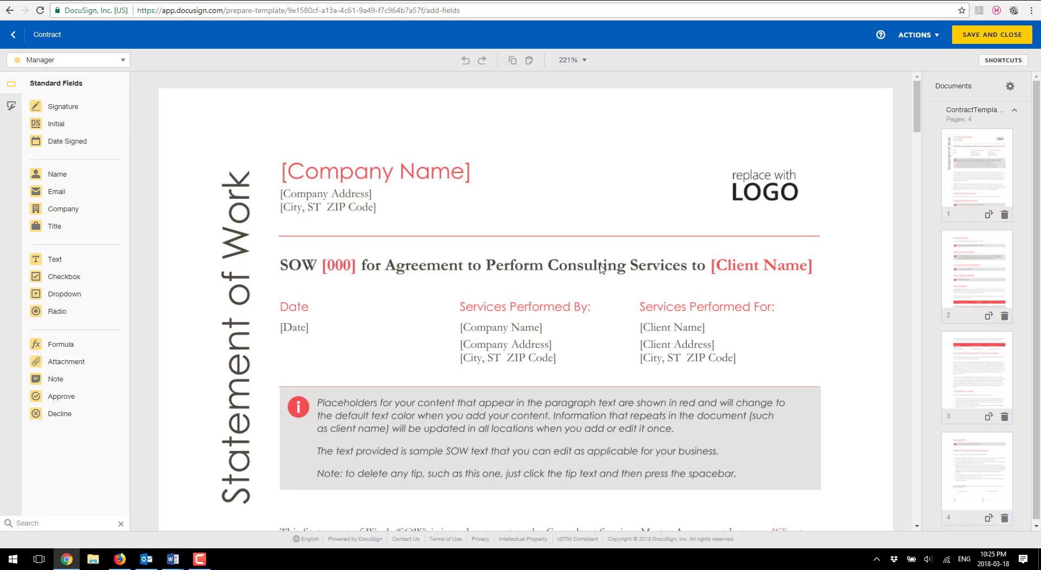
scroll(600, 269, "down", 20)
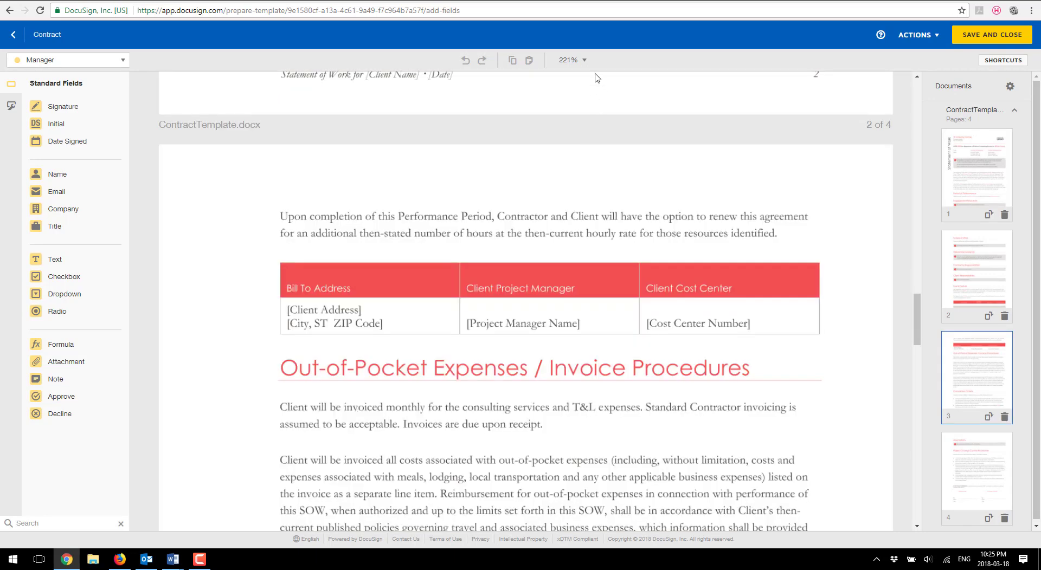
left_click(581, 60)
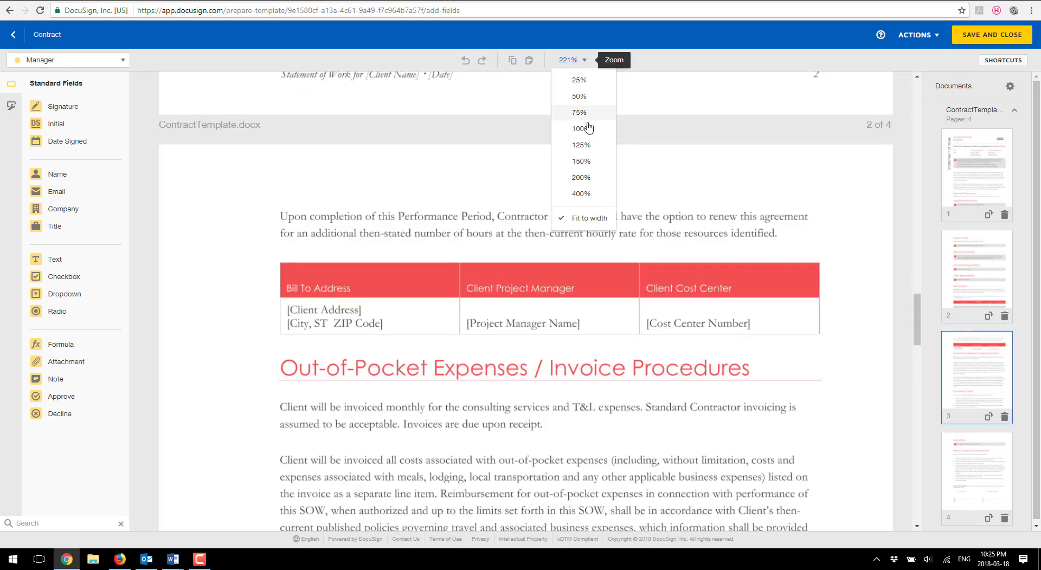
left_click(589, 134)
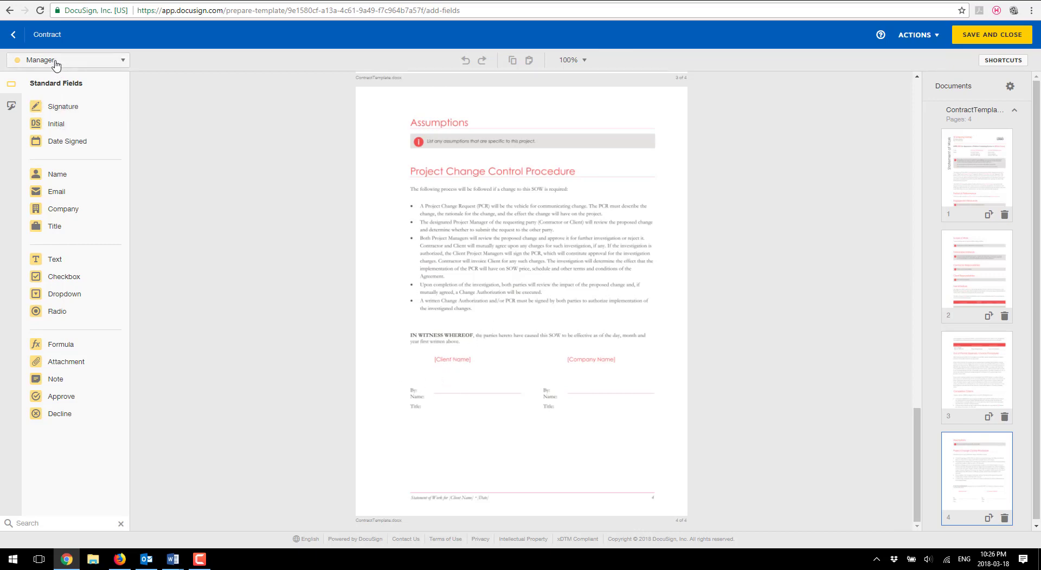
left_click(54, 108)
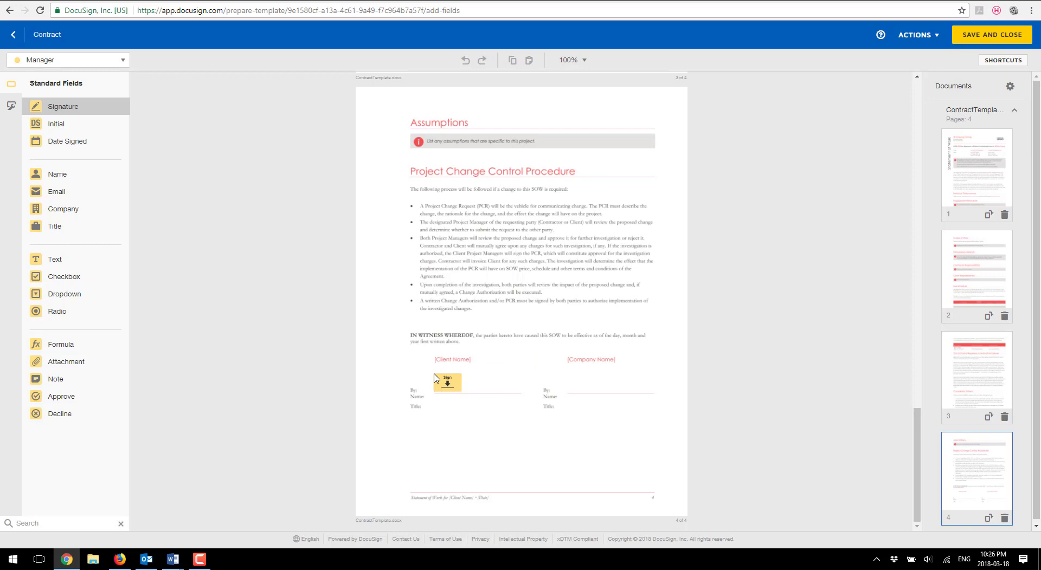
left_click(439, 379)
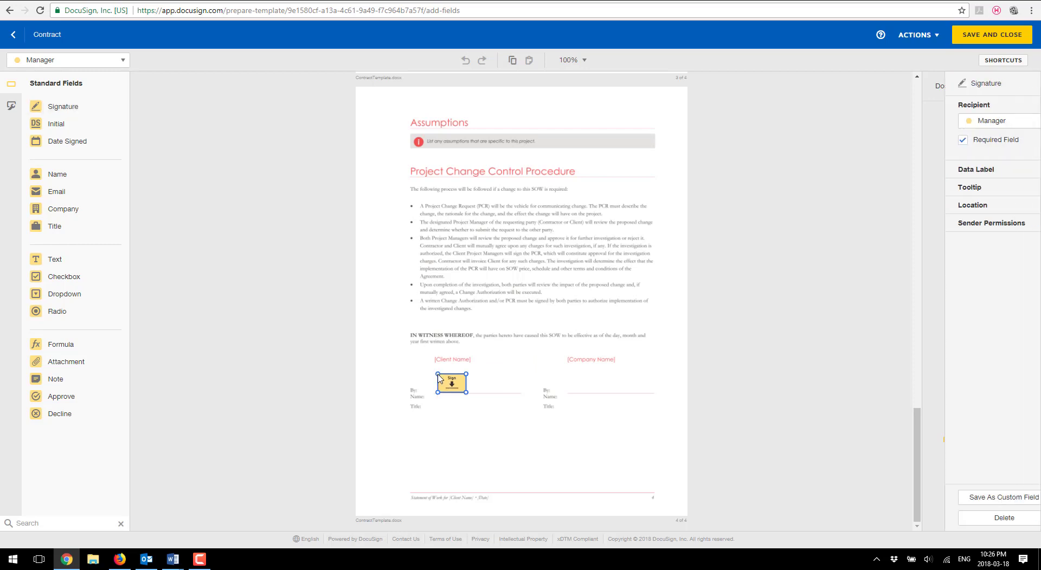
Add signature, title and full name fields for the Vendor role in the [Company Name] signature block
left_click(61, 63)
left_click(52, 96)
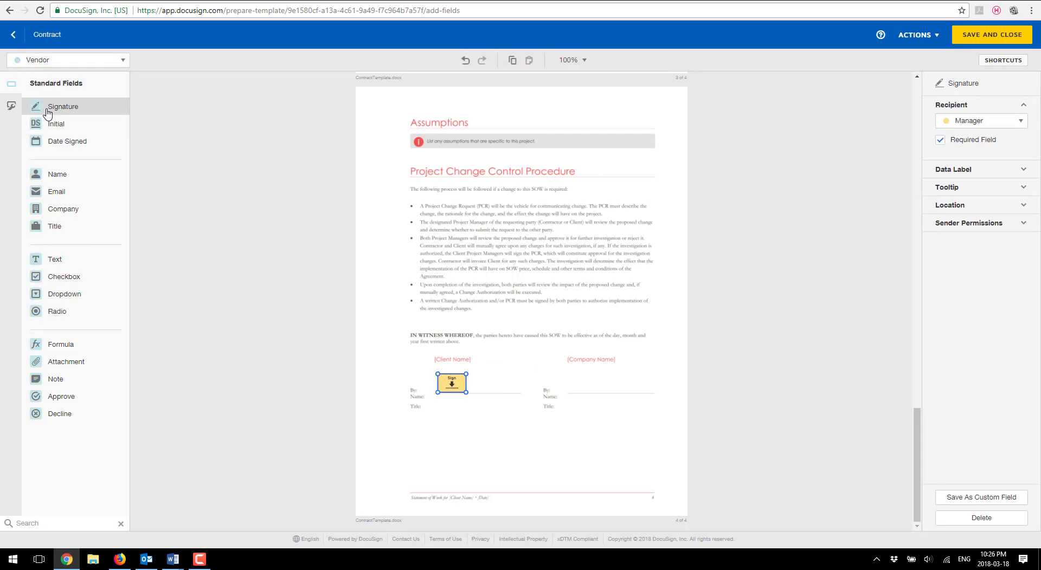
left_click(571, 380)
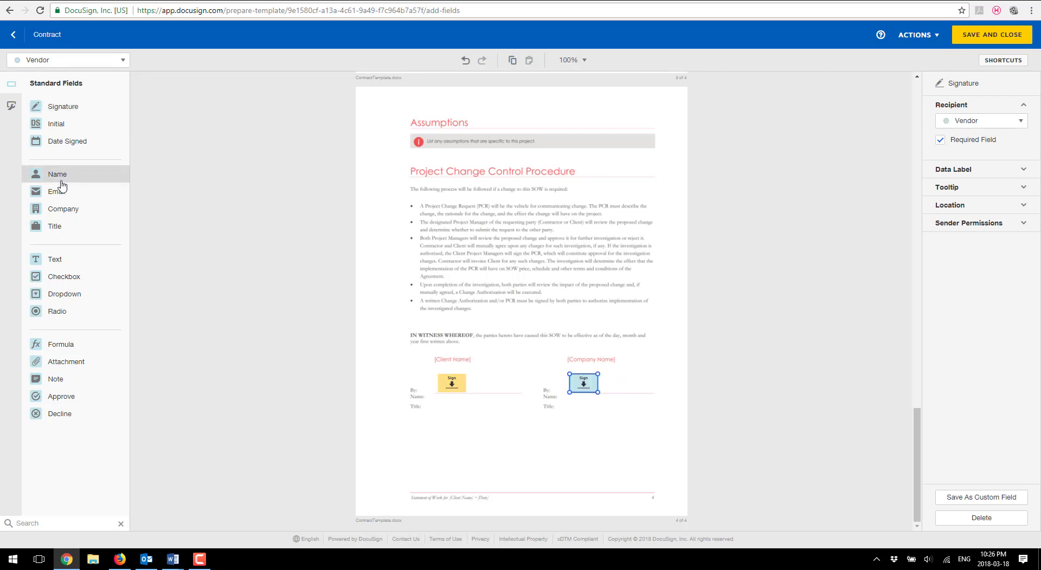
left_click(54, 226)
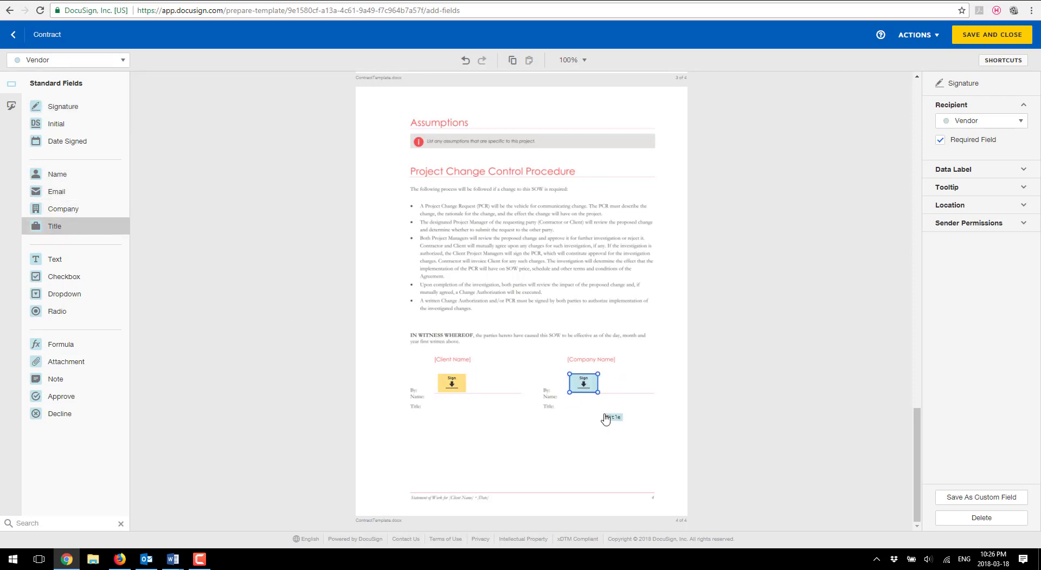
left_click(571, 400)
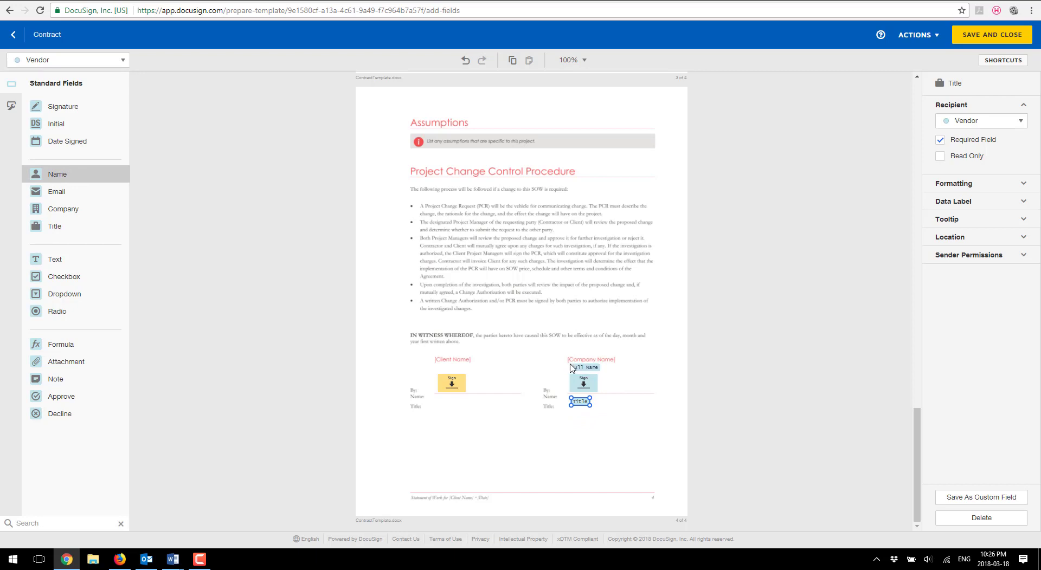
left_click(571, 368)
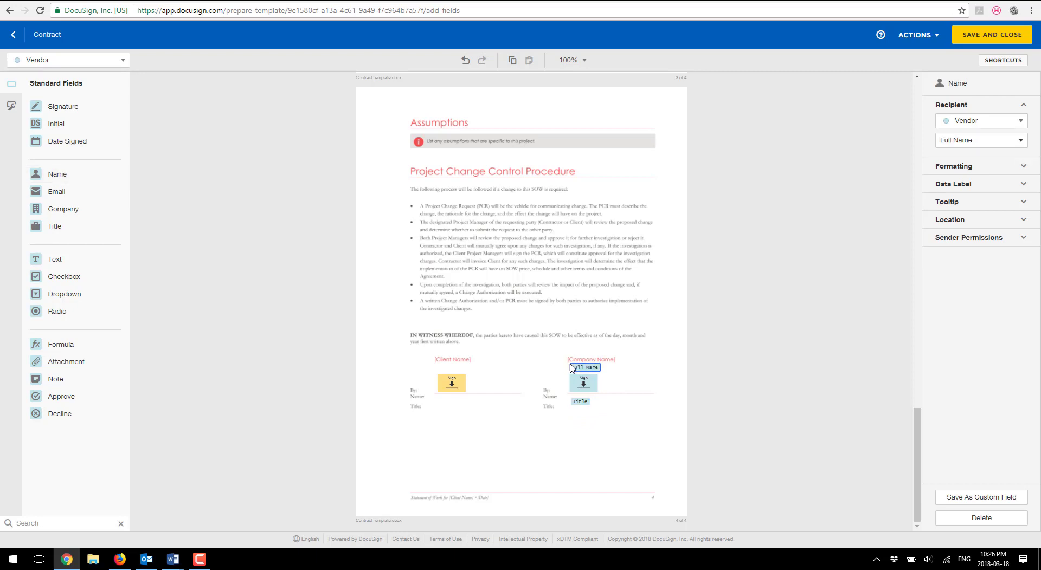
Add full name and title fields for the Manager role in the [Client Name] signature block, and save and close the template
left_click(41, 61)
left_click(46, 86)
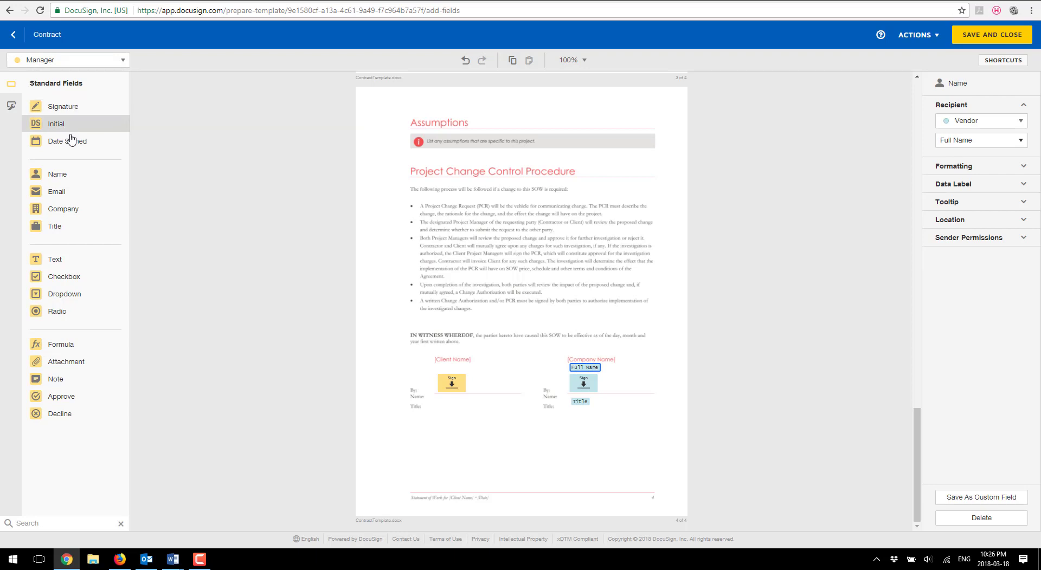
left_click(57, 174)
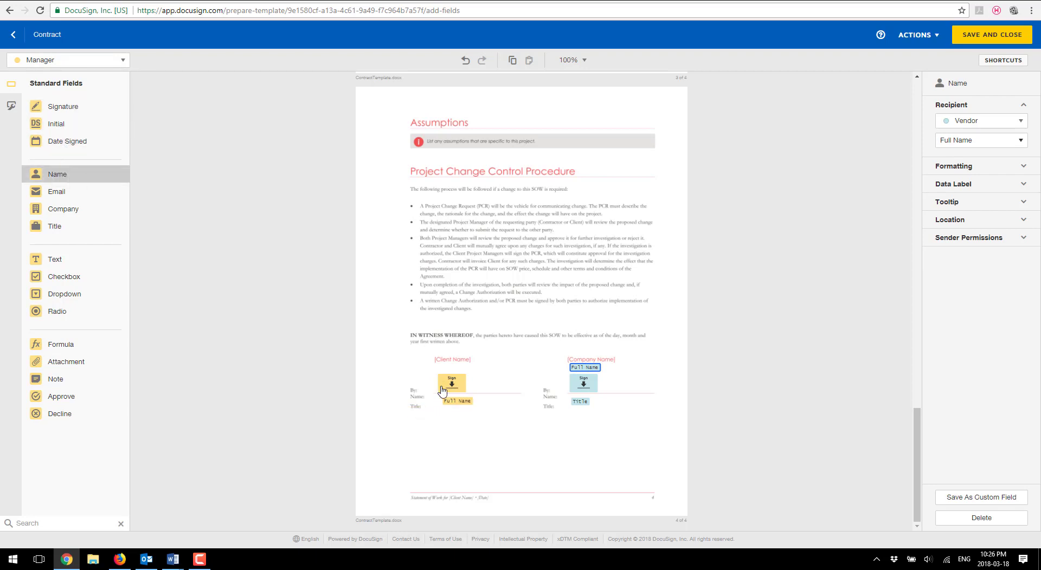
left_click(439, 368)
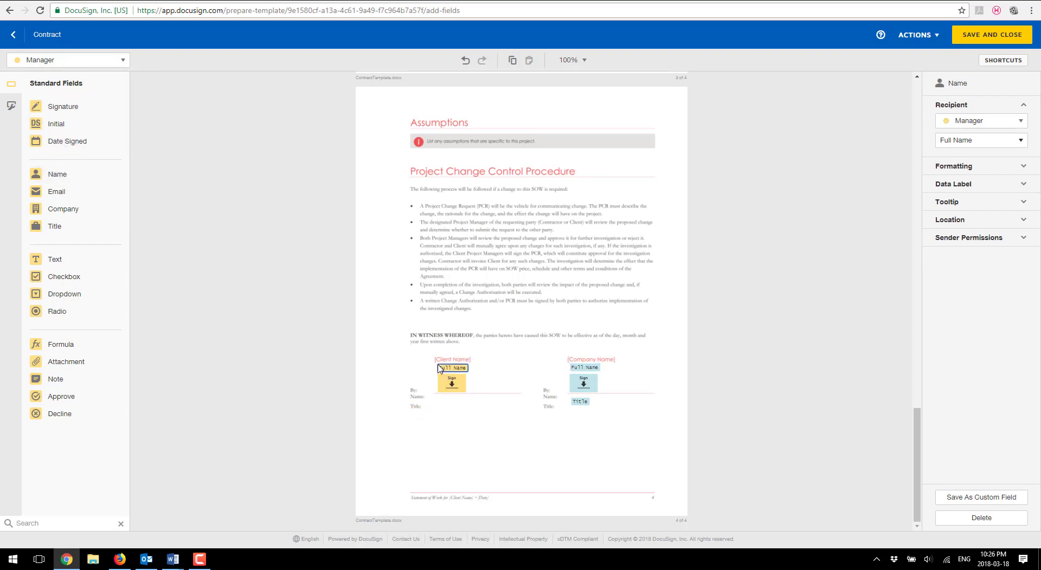
left_click(60, 228)
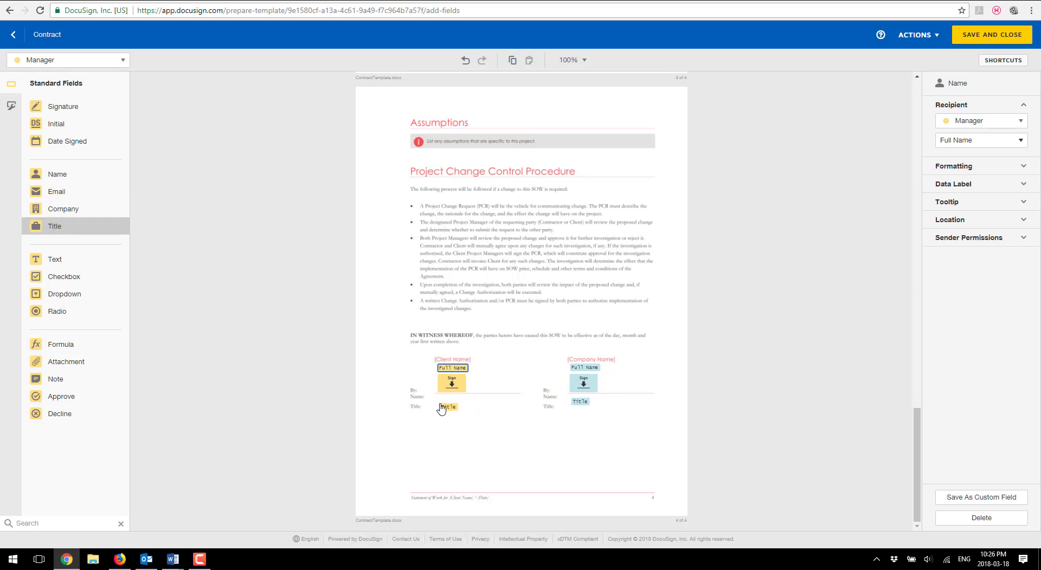
left_click(442, 408)
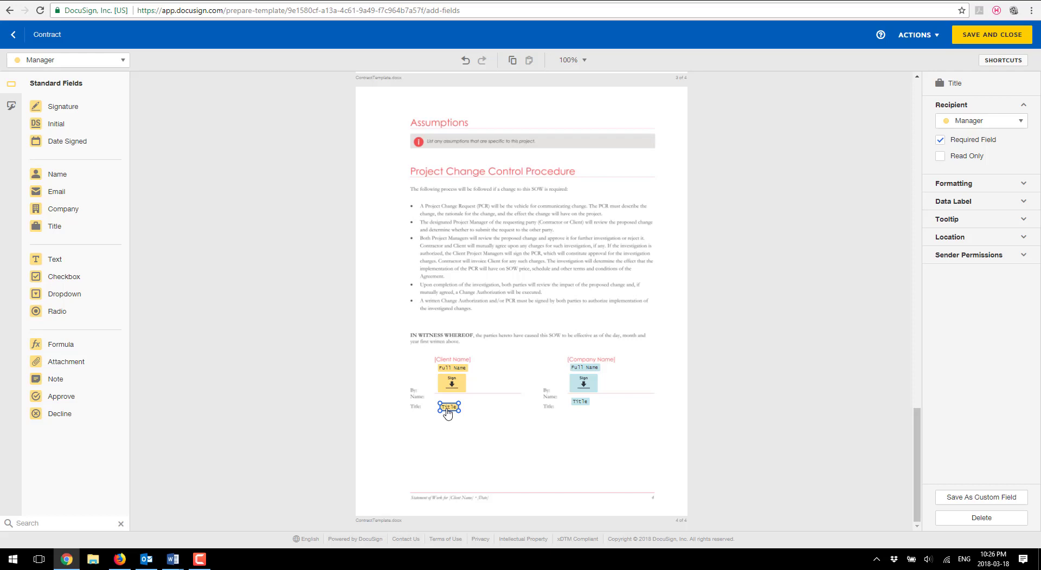
left_click_drag(446, 411, 445, 404)
left_click(985, 40)
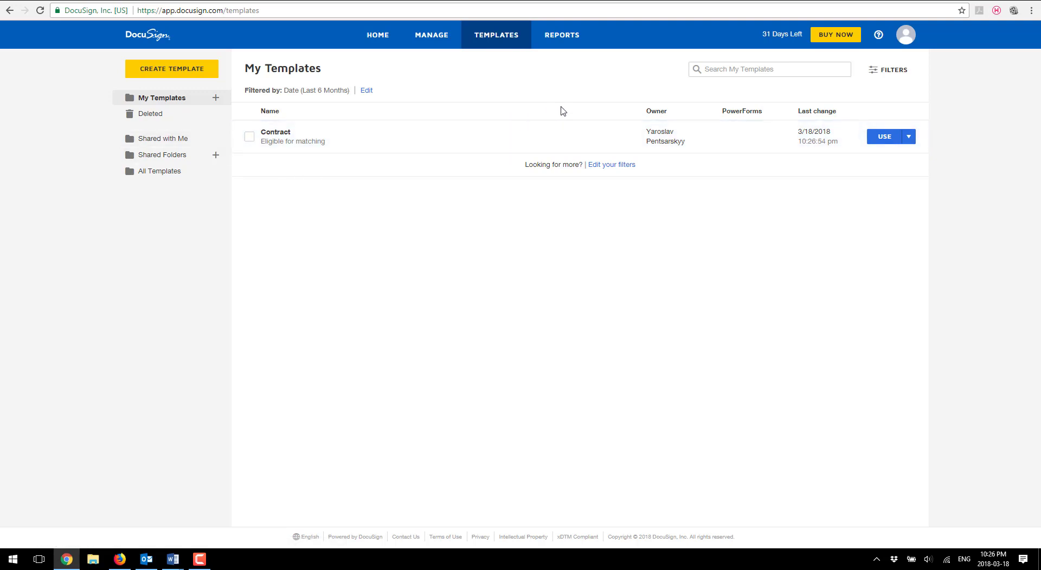
Switch to Microsoft Flow and create a blank flow with the SharePoint trigger "When an item is created"
left_click(559, 1)
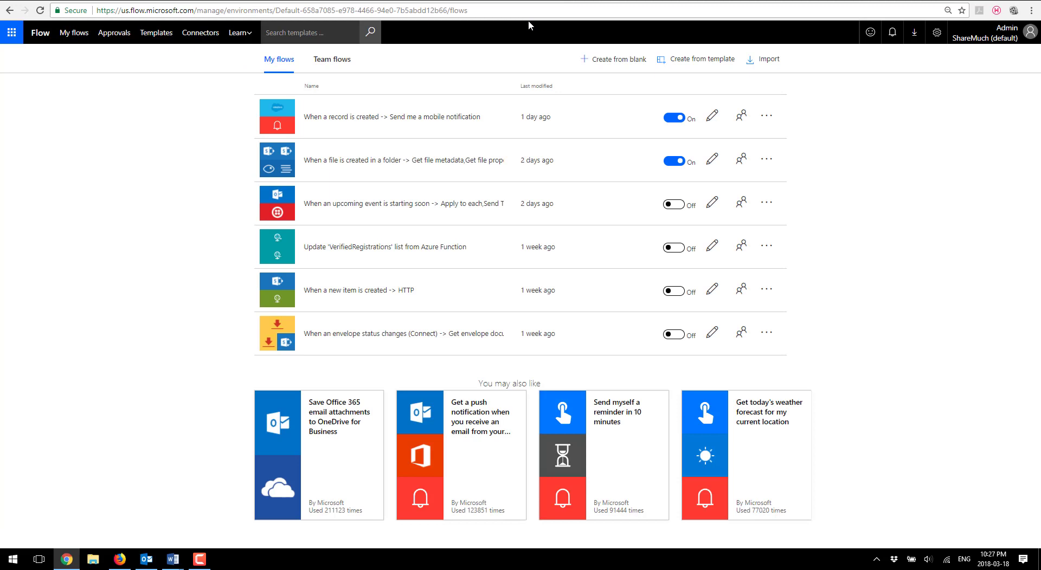
left_click(601, 60)
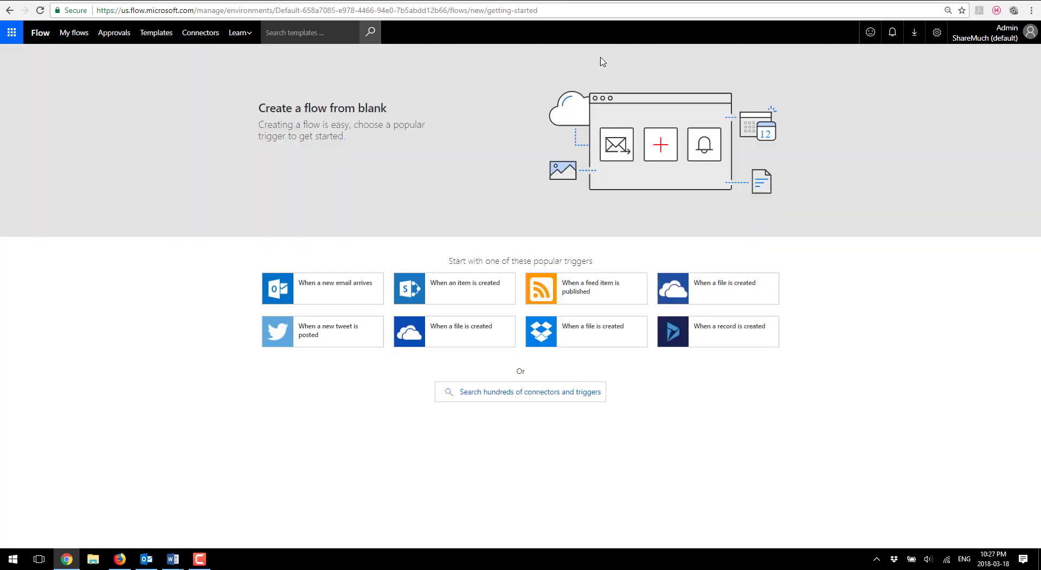
left_click(490, 400)
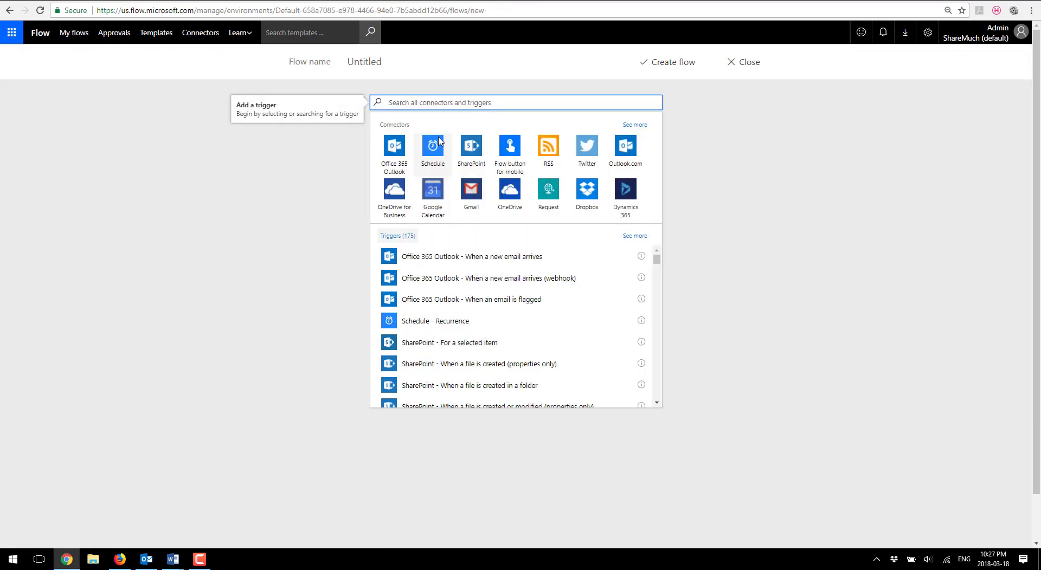
left_click(470, 153)
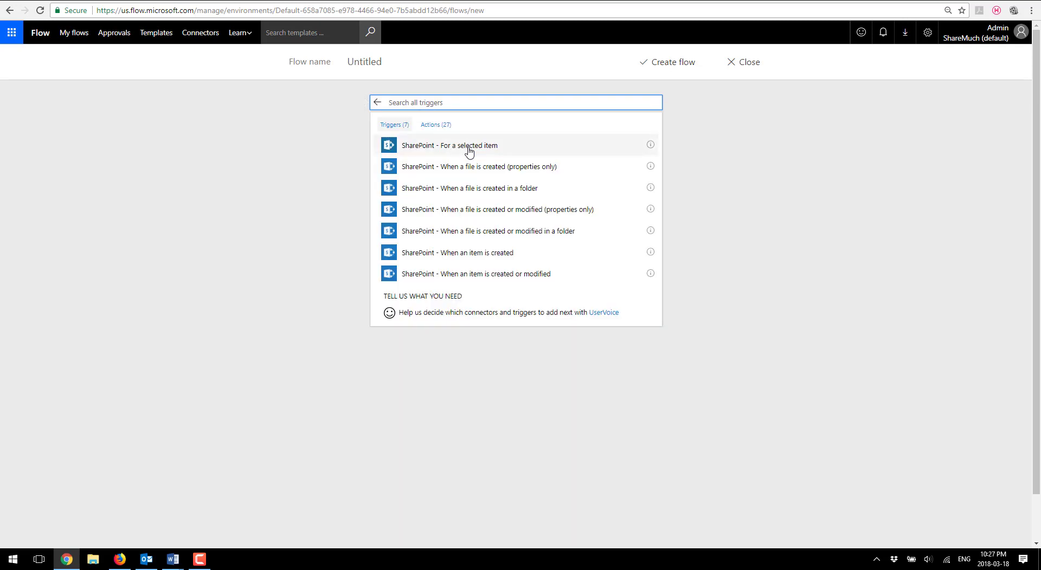
left_click(457, 258)
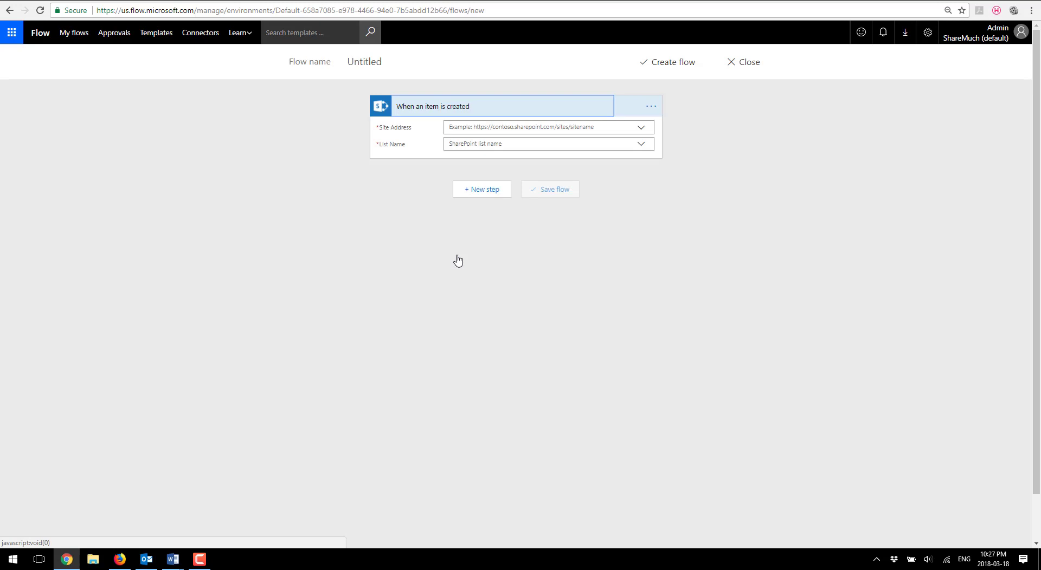
left_click(641, 133)
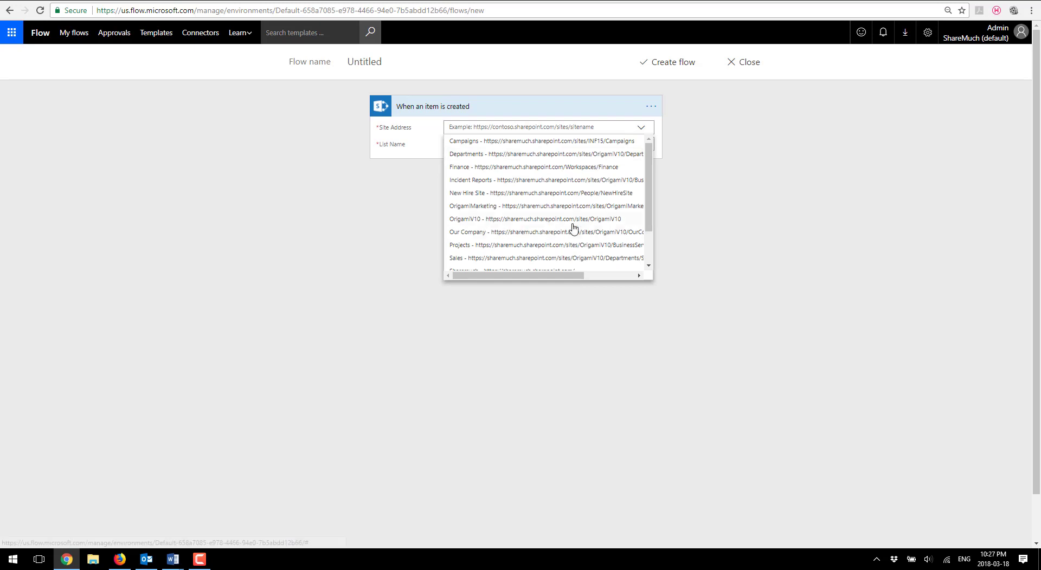
scroll(573, 227, "down", 2)
scroll(542, 222, "down", 1)
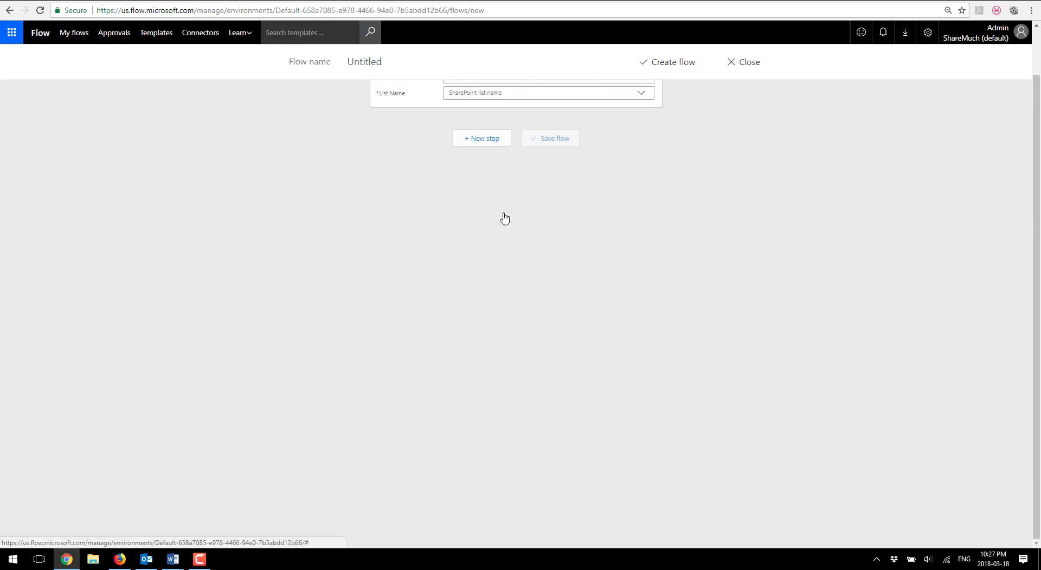
scroll(504, 218, "up", 1)
left_click(459, 128)
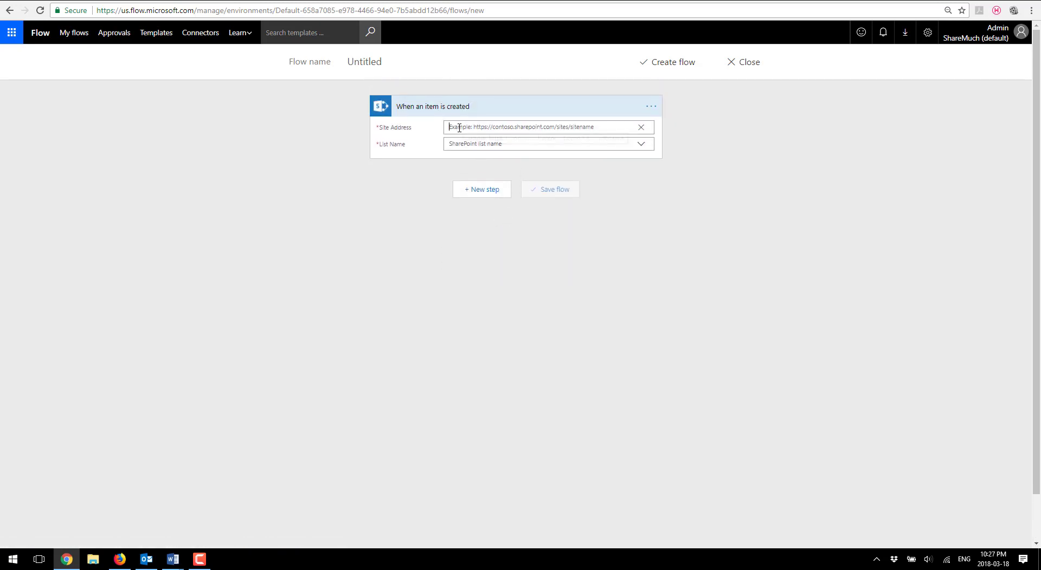
type("https://sharemuch.sharepoint.com/sites/OrigamiV10/BusinessServices/PurchasingAndExpenses")
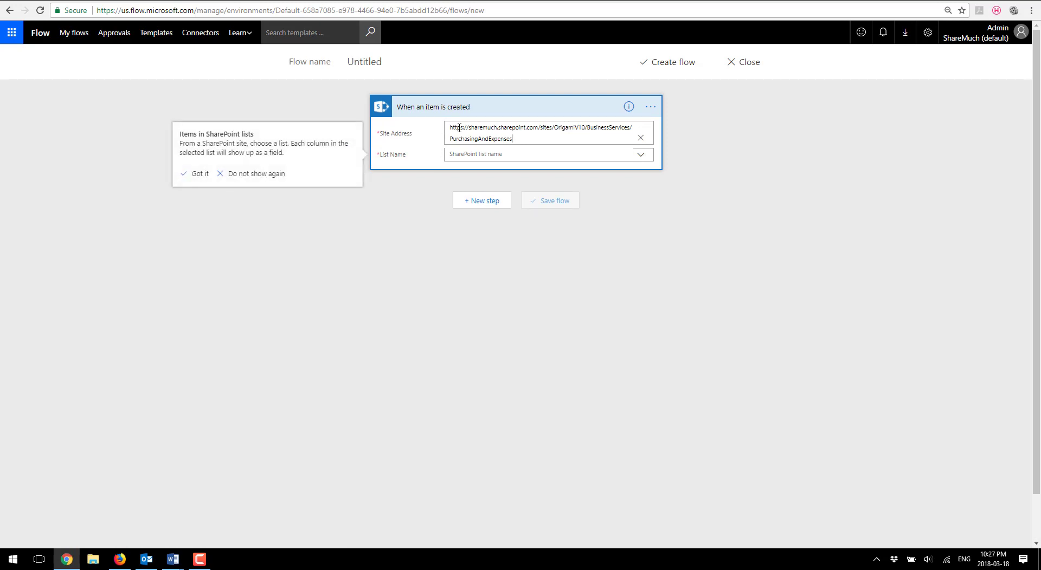
left_click(523, 151)
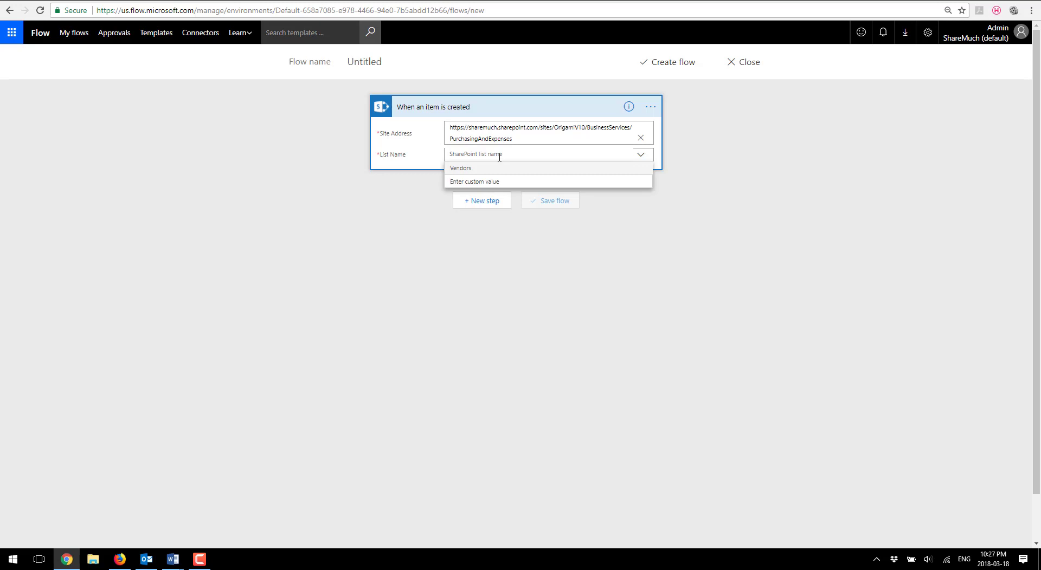
left_click(462, 169)
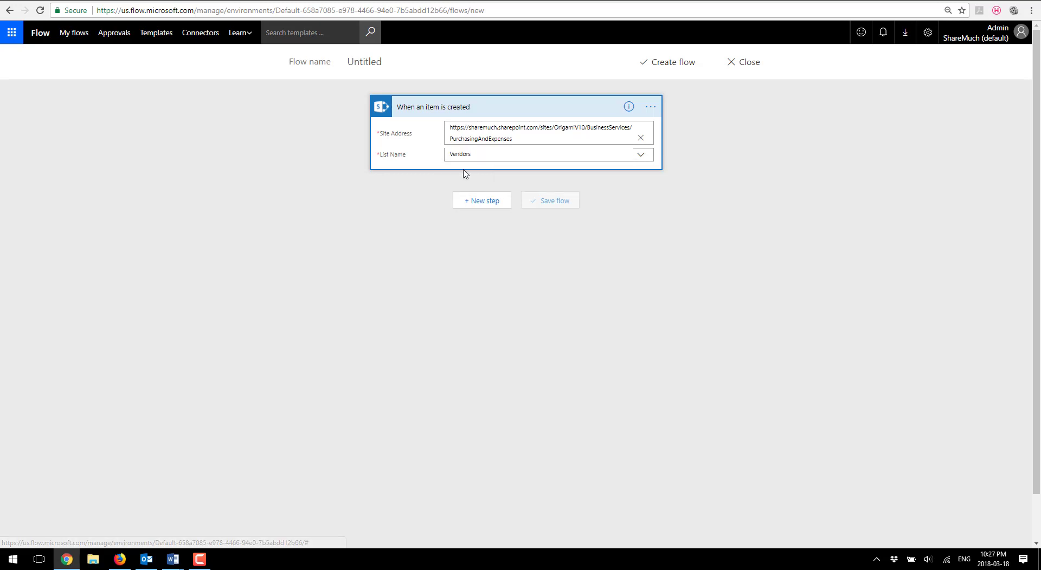
Add the DocuSign action "Send envelope using template" after the trigger
left_click(474, 205)
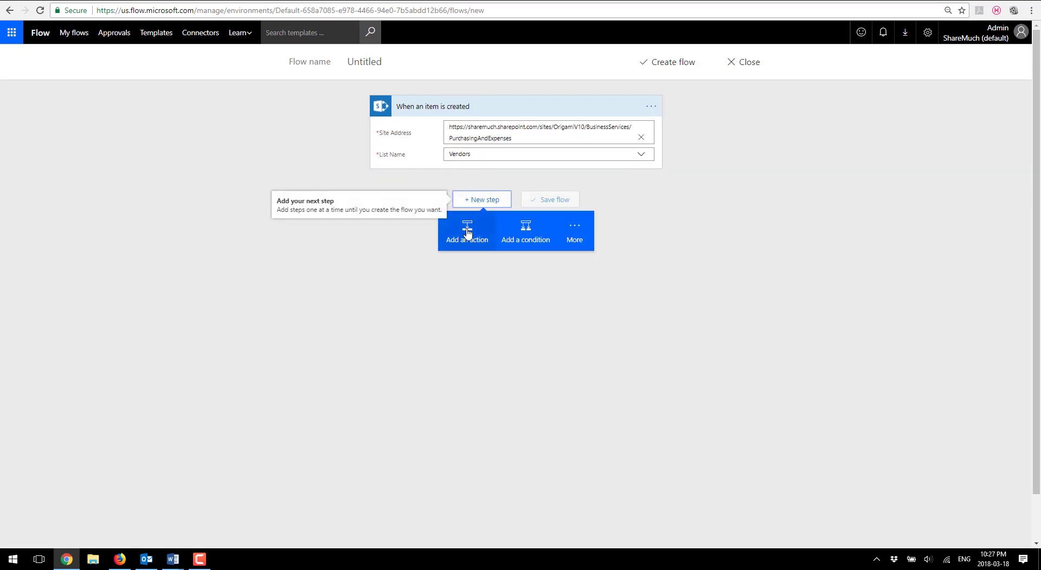
left_click(468, 233)
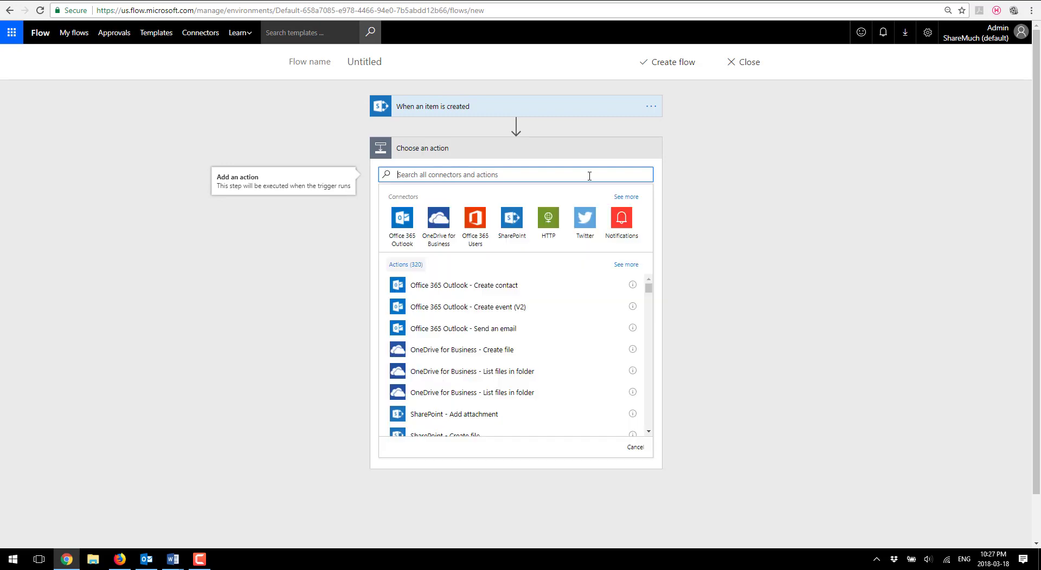
type("docusi")
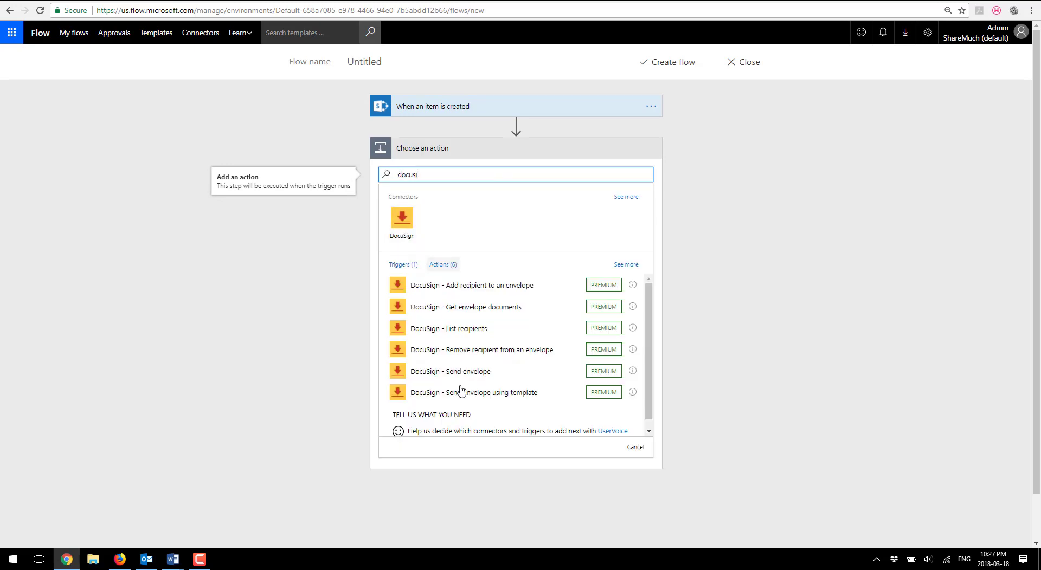
left_click(476, 399)
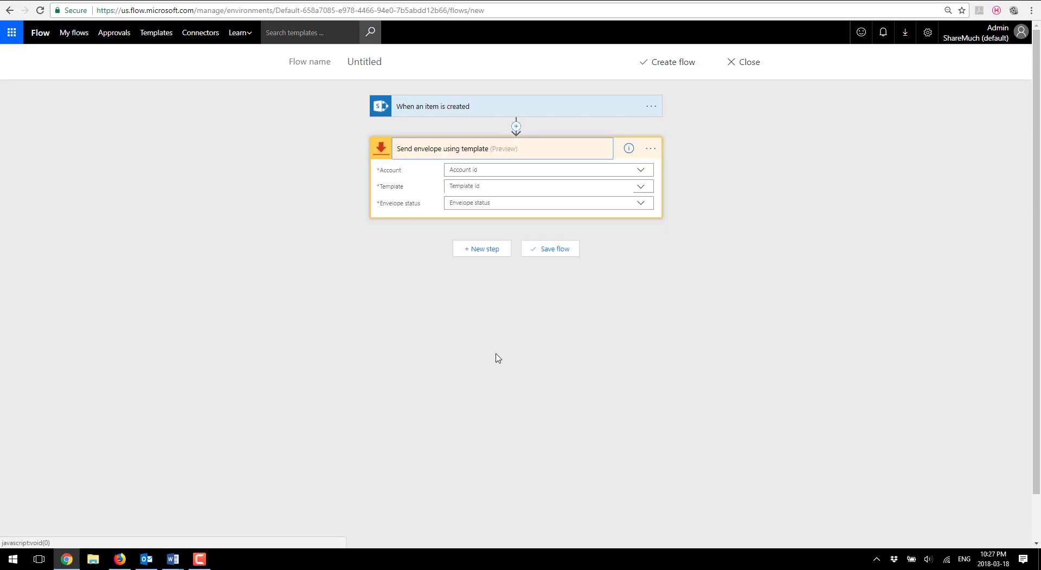
Configure the DocuSign action with account SM, template Contract and envelope status Sent
left_click(641, 173)
left_click(641, 173)
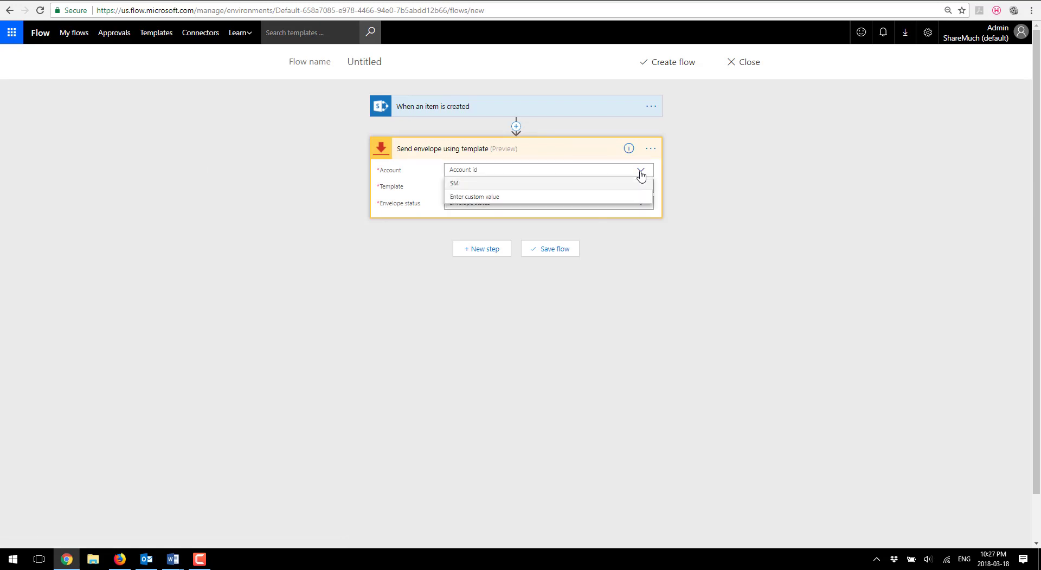
left_click(651, 149)
left_click(650, 148)
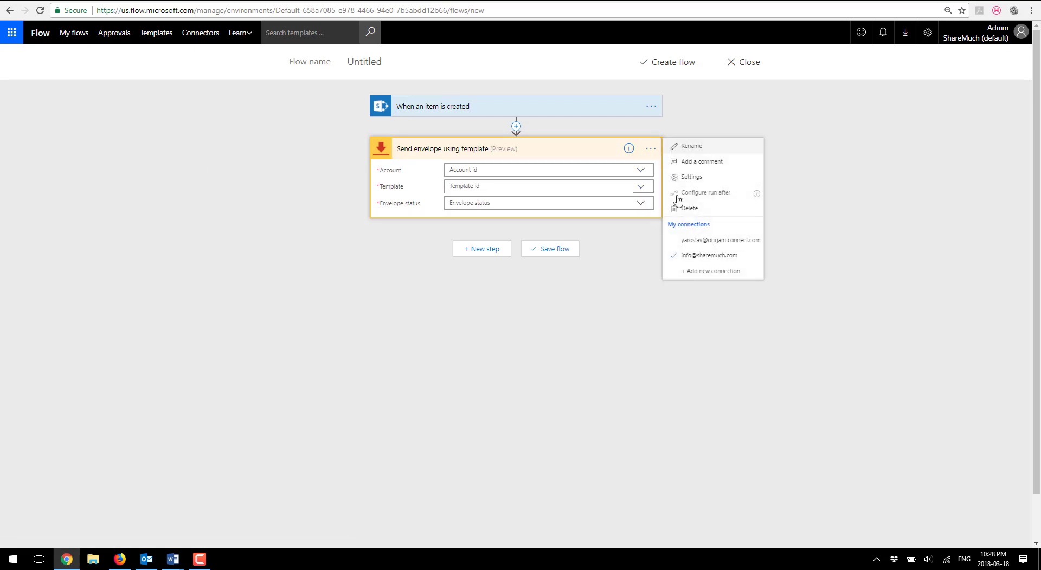
left_click(643, 173)
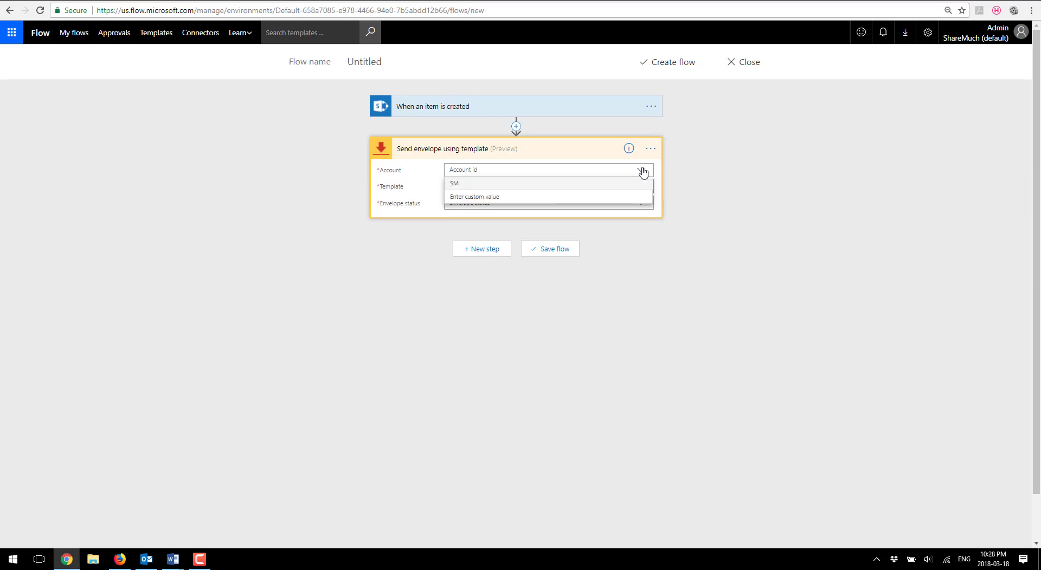
left_click(511, 184)
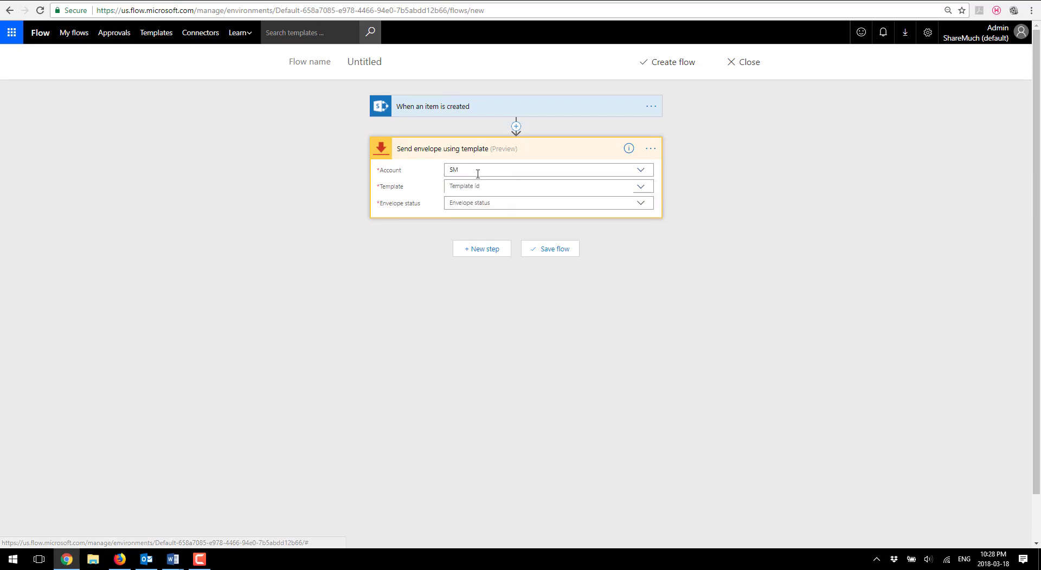
left_click(641, 187)
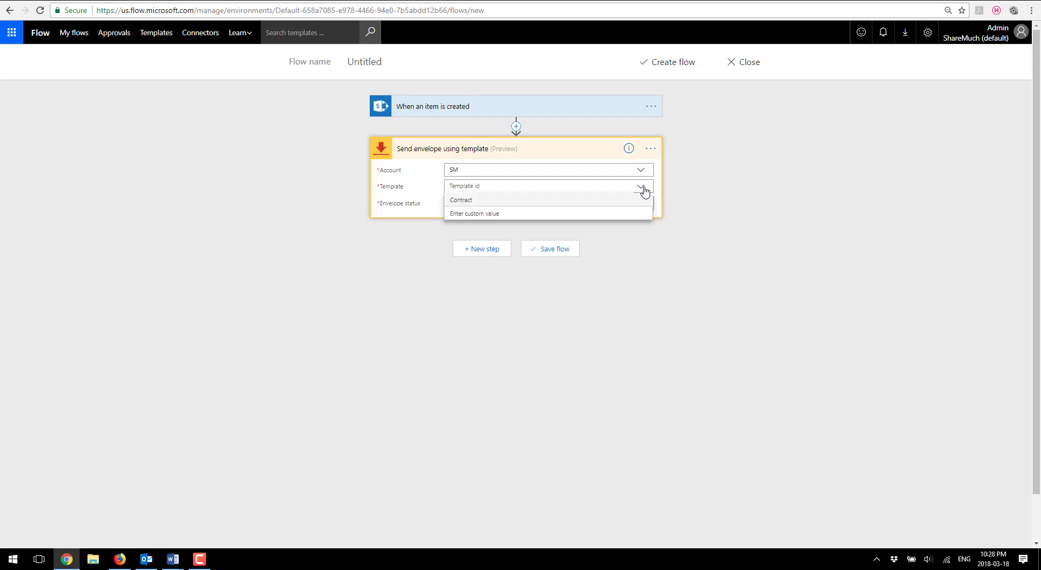
left_click(464, 202)
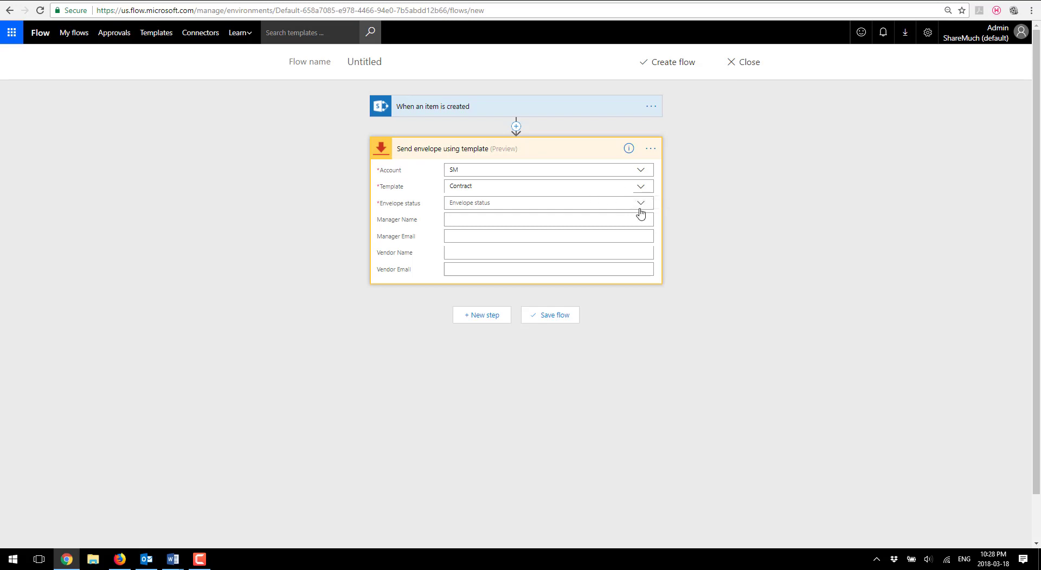
left_click(642, 208)
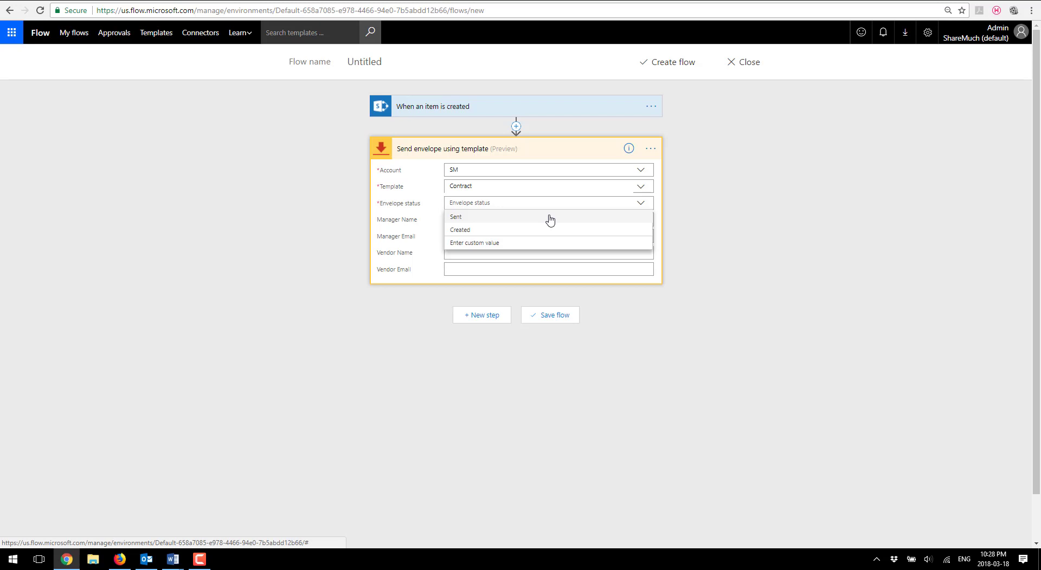
left_click(550, 219)
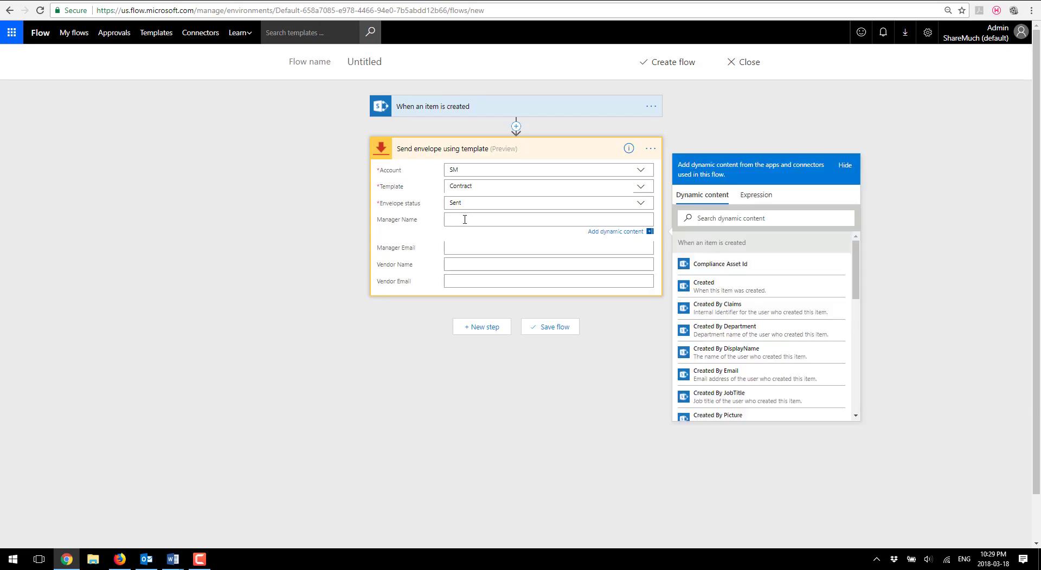
Fill Manager Name with the dynamic value Created By DisplayName and Manager Email with Created By Email
left_click(727, 352)
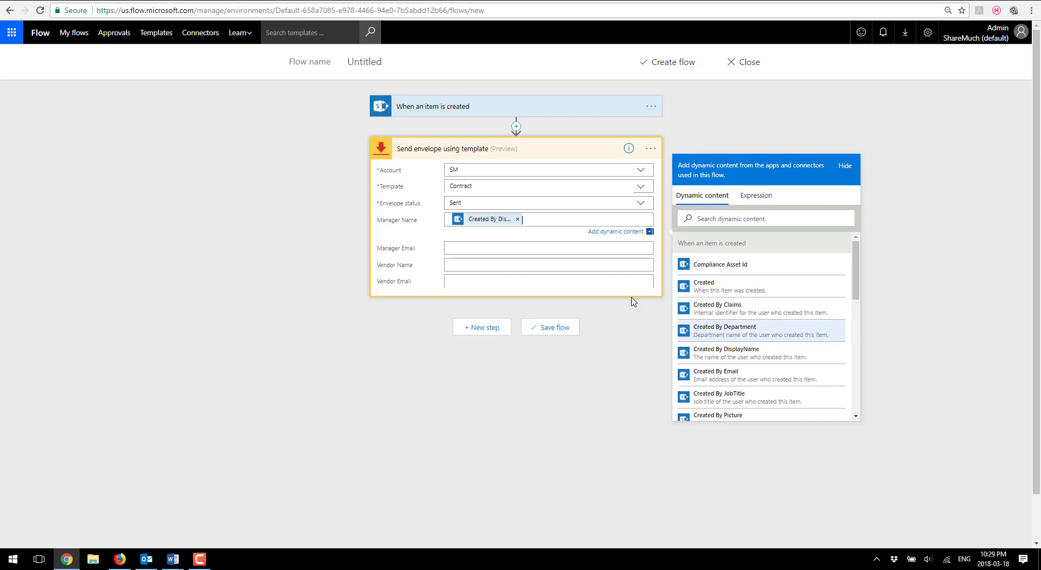
left_click(488, 245)
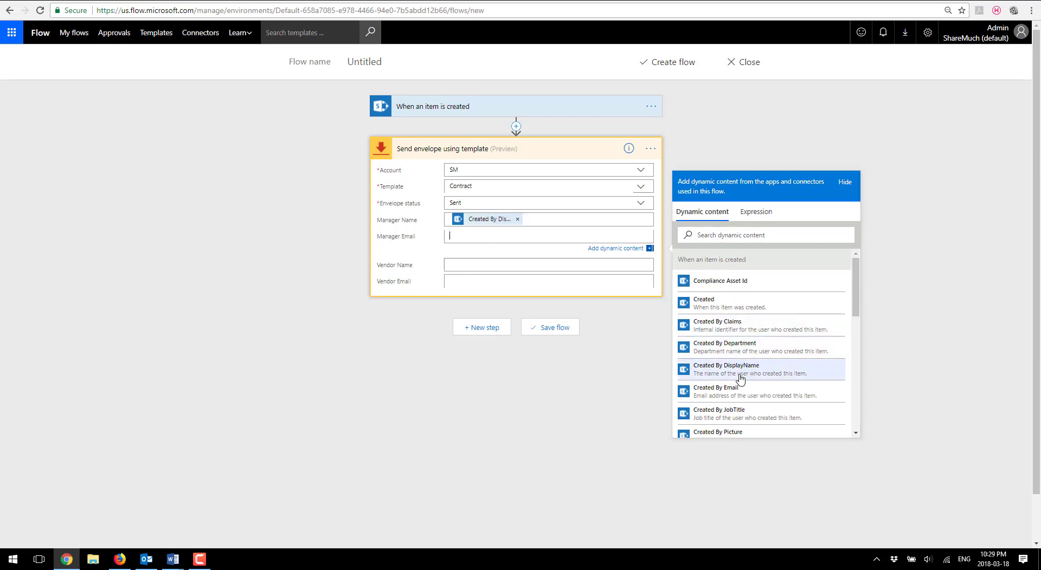
left_click(724, 393)
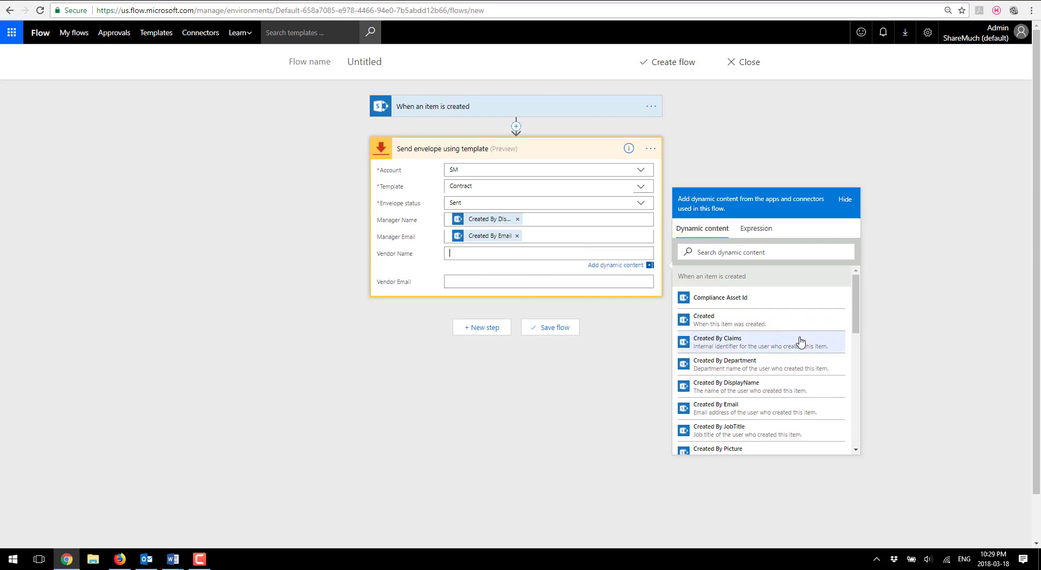
Fill Vendor Name with the trigger's dynamic value Title and Vendor Email with the dynamic value Vendor Email
scroll(801, 342, "down", 5)
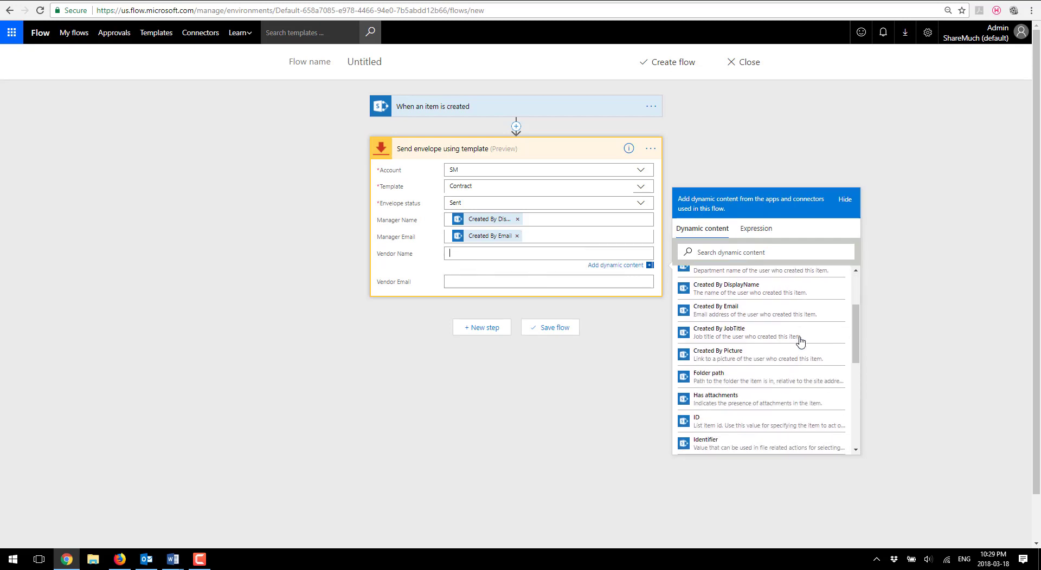
scroll(801, 341, "down", 3)
left_click(724, 423)
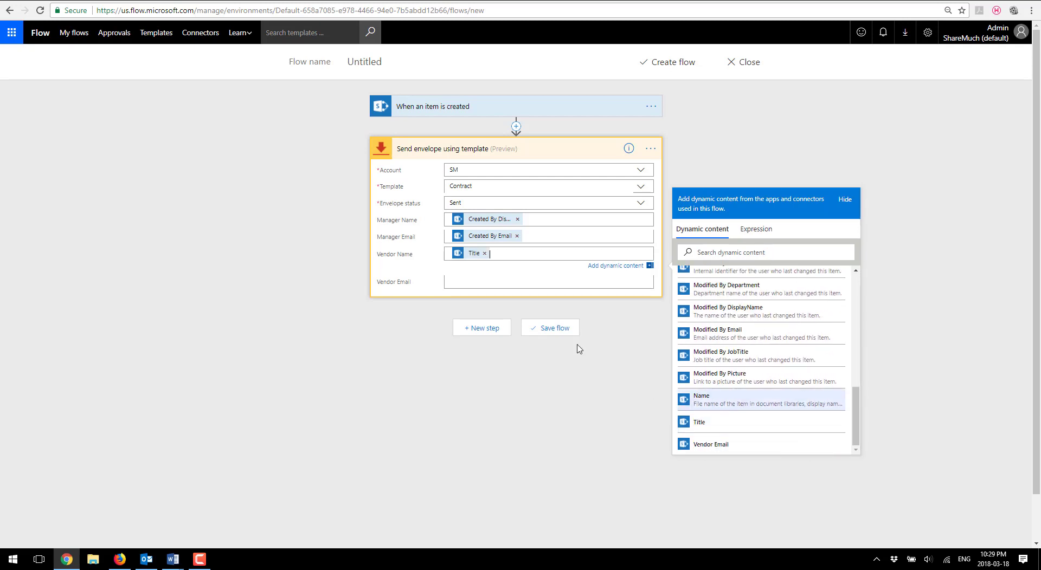
left_click(469, 280)
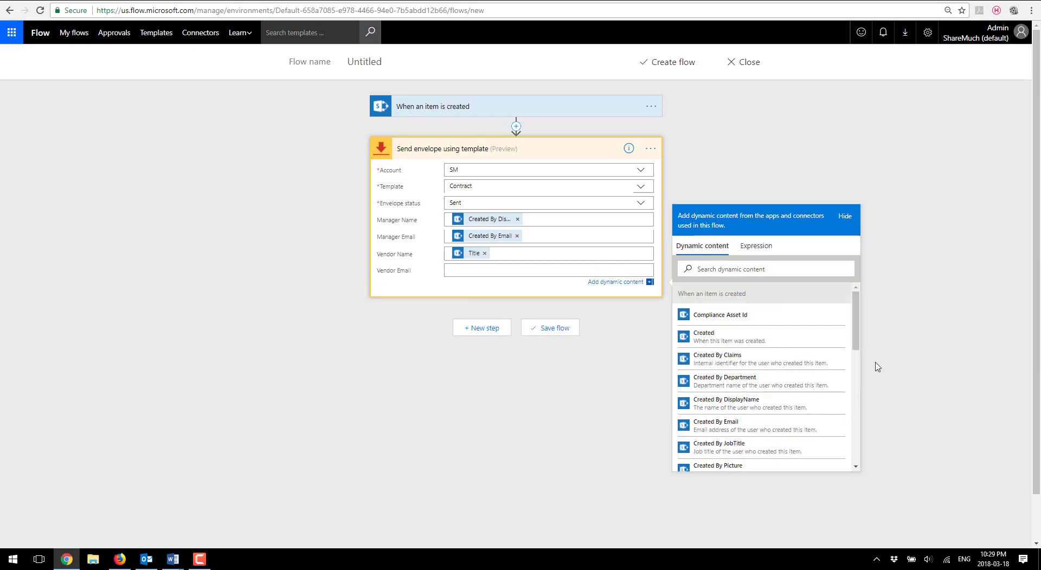
scroll(848, 447, "down", 5)
scroll(848, 447, "down", 3)
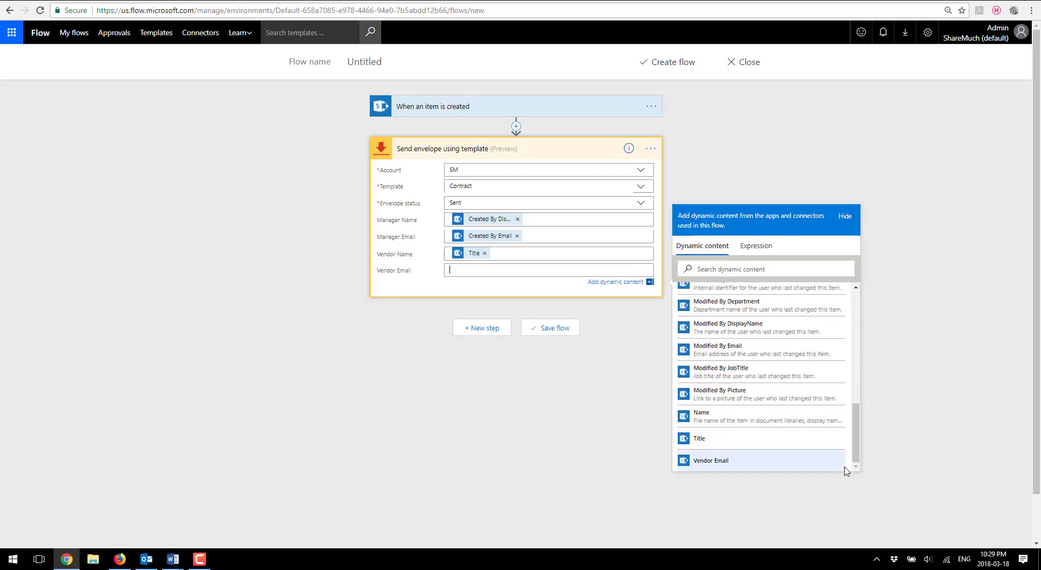
left_click(750, 462)
Create the flow and finish editing it to reach its details page
left_click(604, 379)
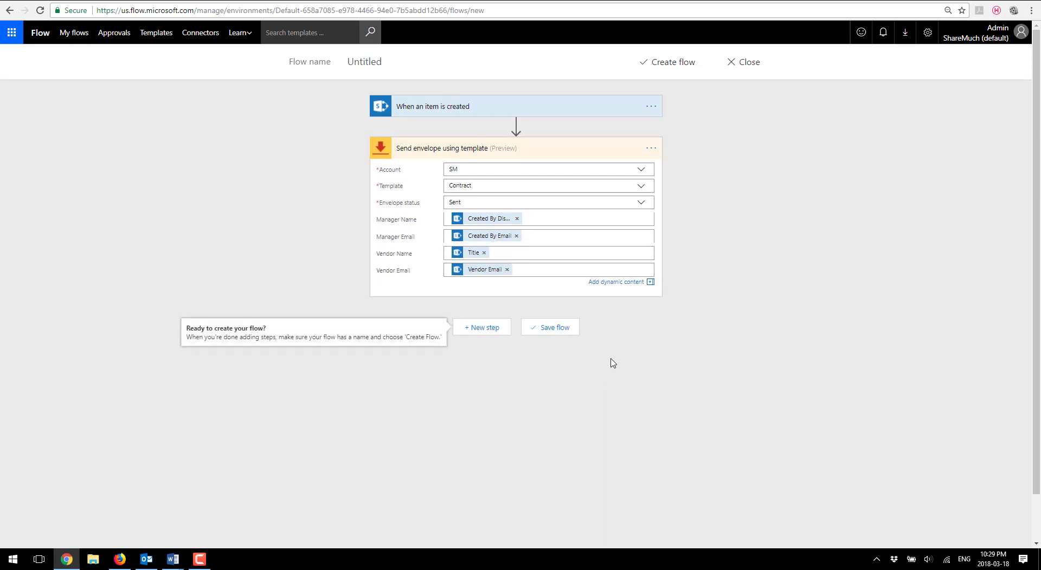
left_click(663, 63)
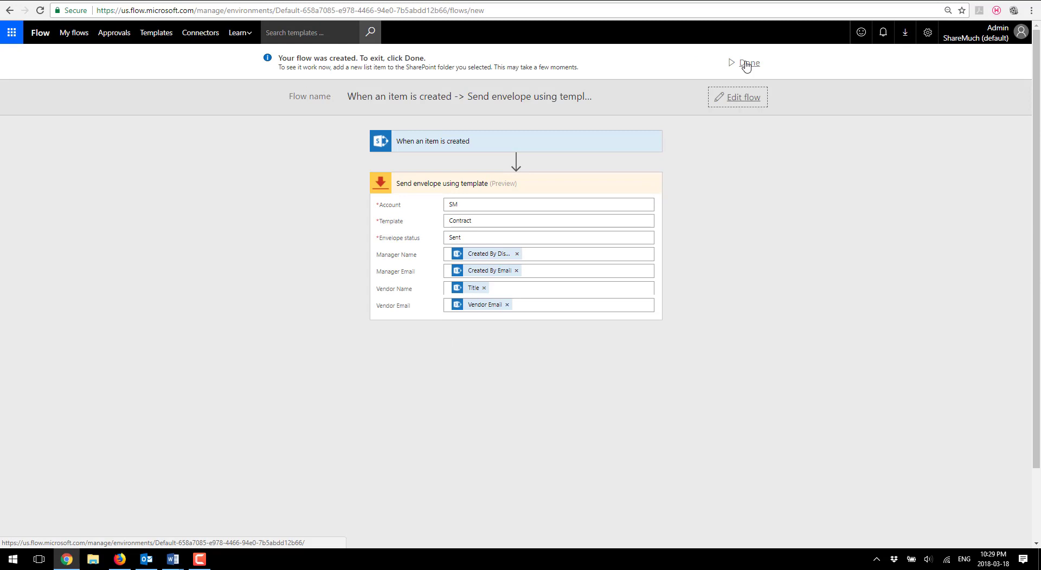
left_click(744, 64)
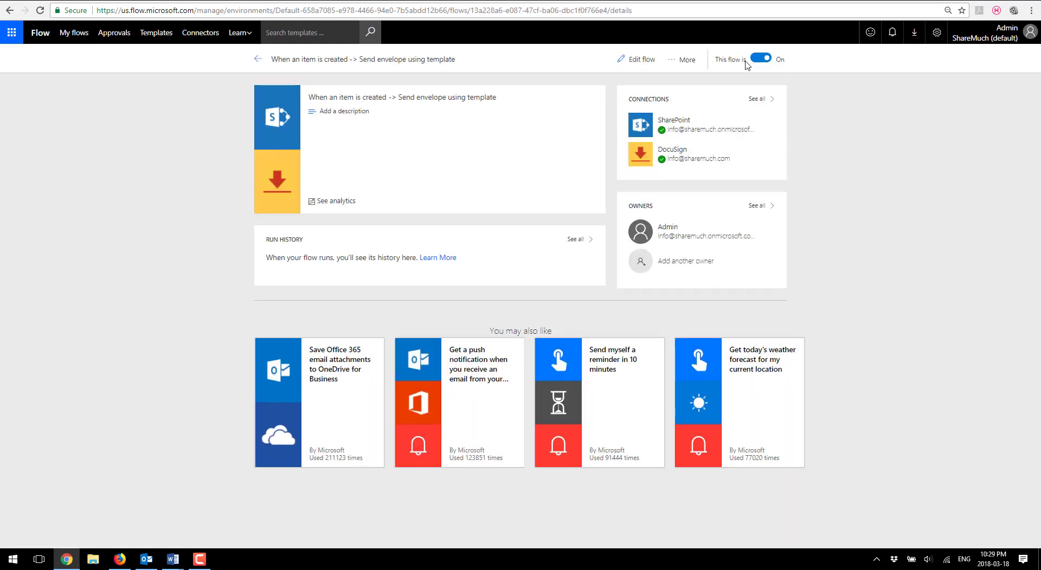
Switch to the SharePoint Vendors list, add an item titled Origami Connect with the vendor's e-mail, and check the notifications
left_click(286, 2)
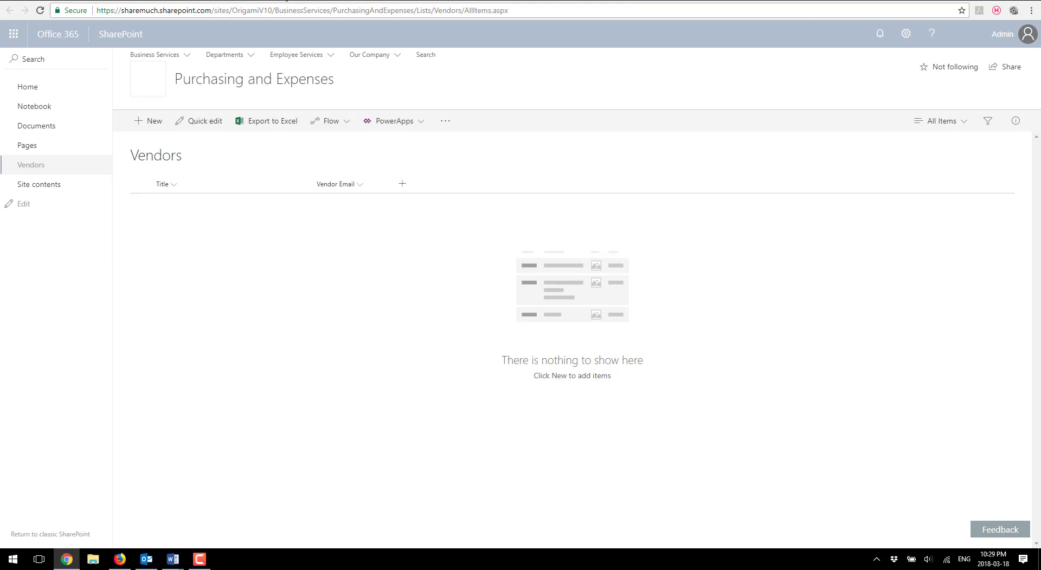
left_click(153, 121)
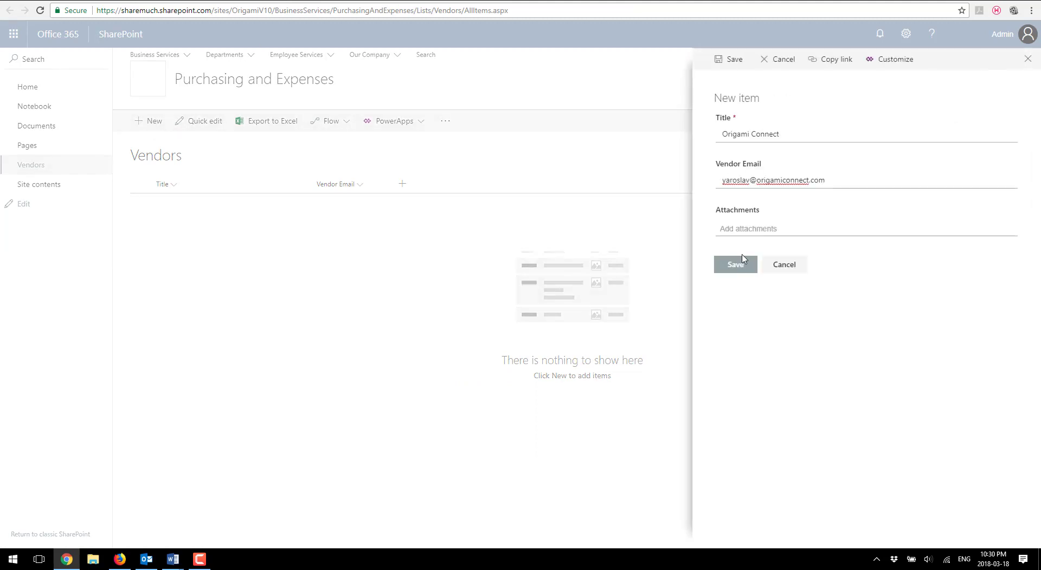
left_click(740, 264)
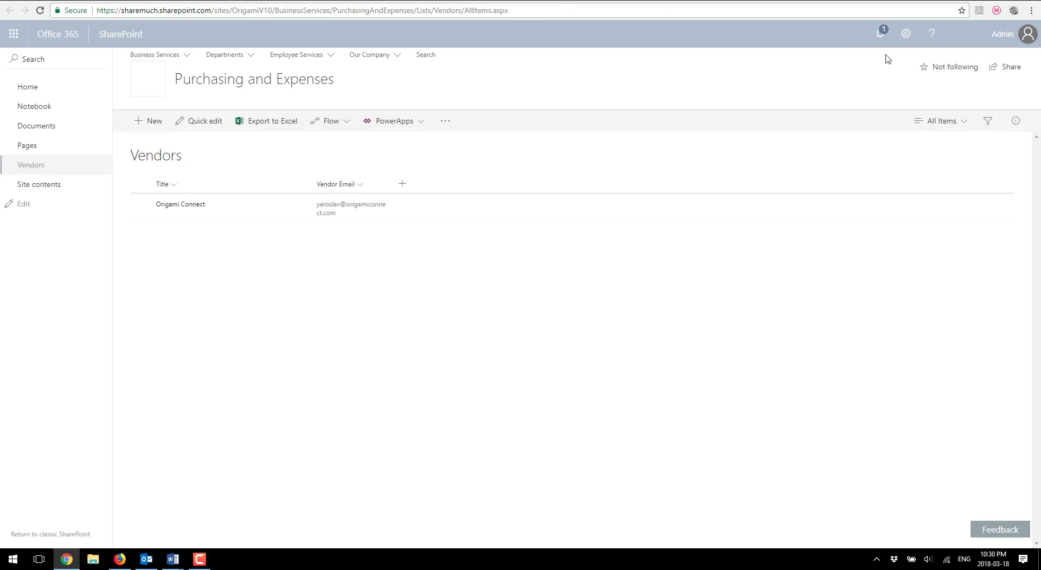
left_click(879, 35)
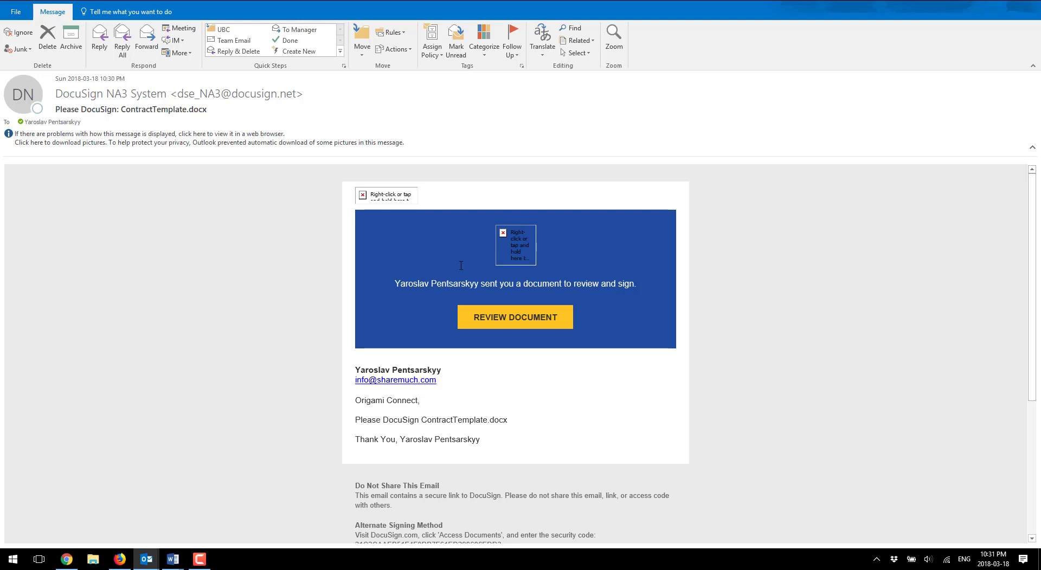
Open the contract for review from the DocuSign e-mail in Outlook, and agree to electronic records and signatures, allowing location access
left_click(292, 137)
left_click(286, 145)
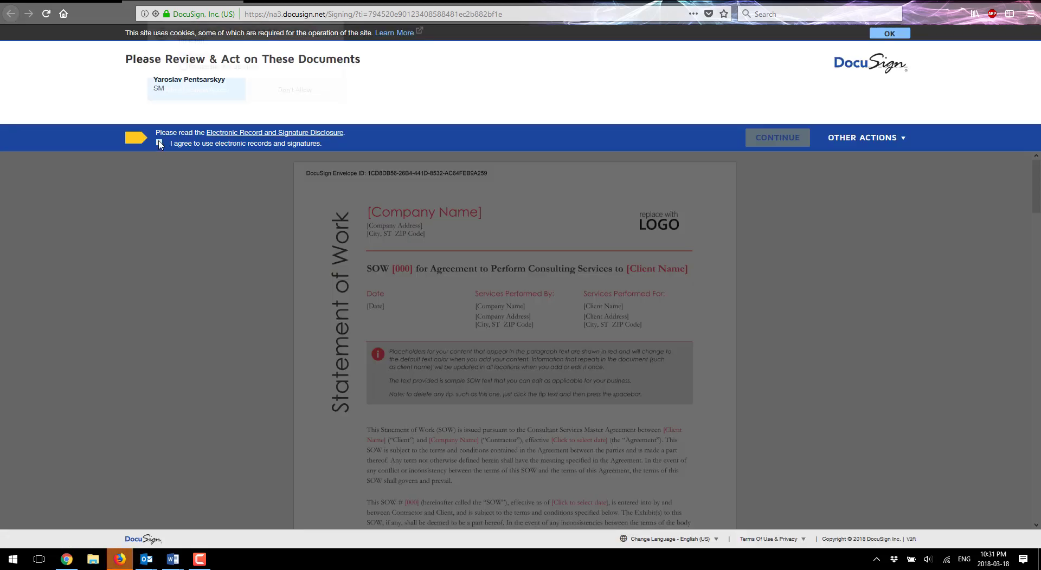
left_click(160, 144)
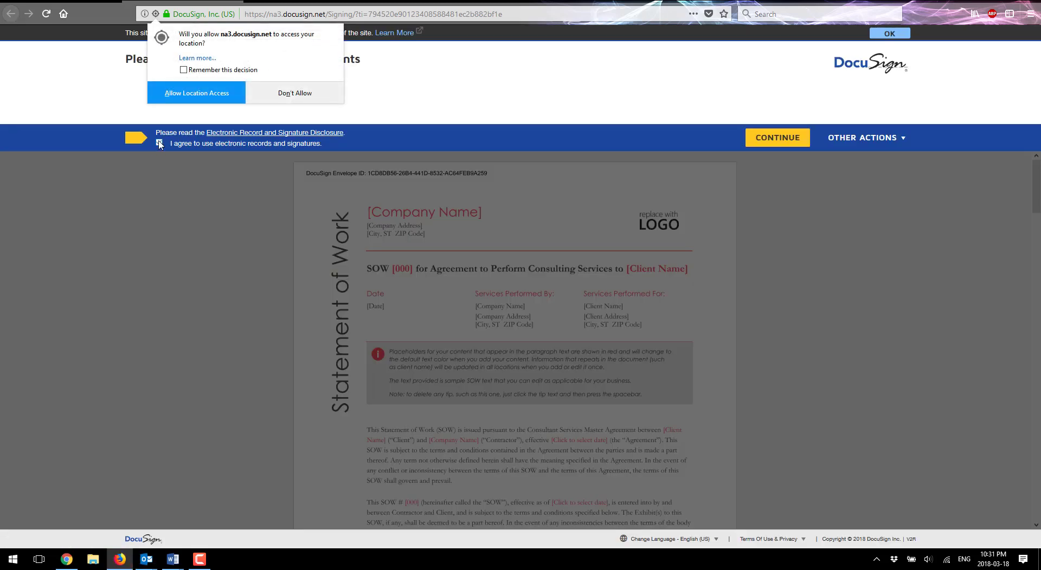
left_click(227, 96)
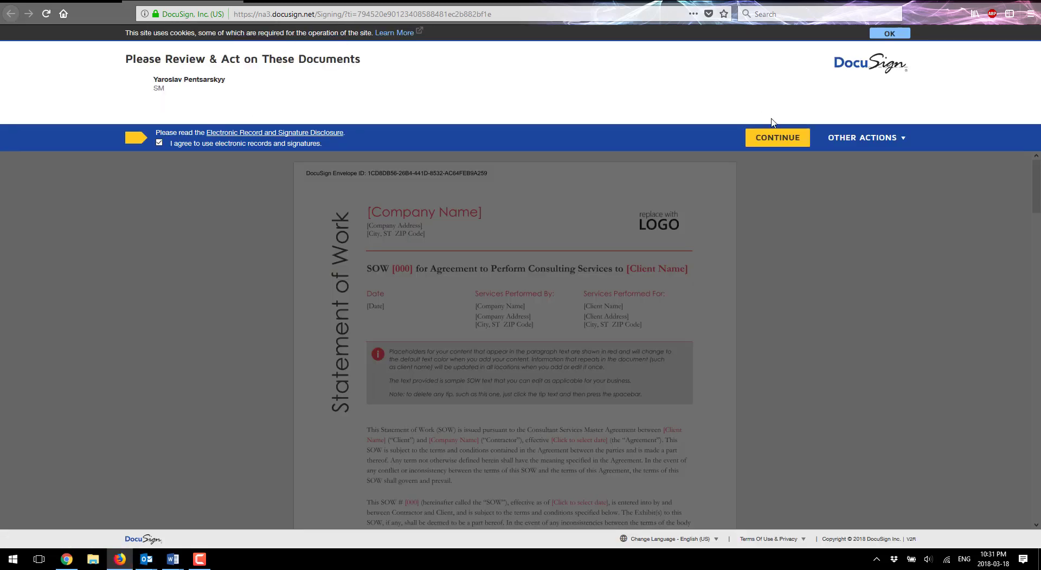
Continue to the contract and sign the company's signature field on the last page, adopting the preselected signature style
left_click(773, 142)
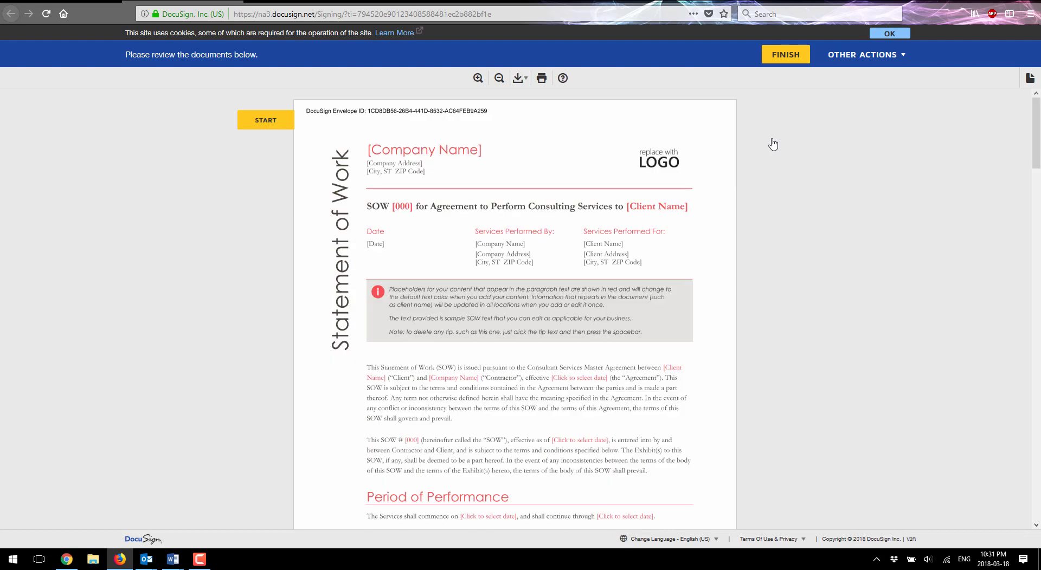
scroll(773, 144, "down", 20)
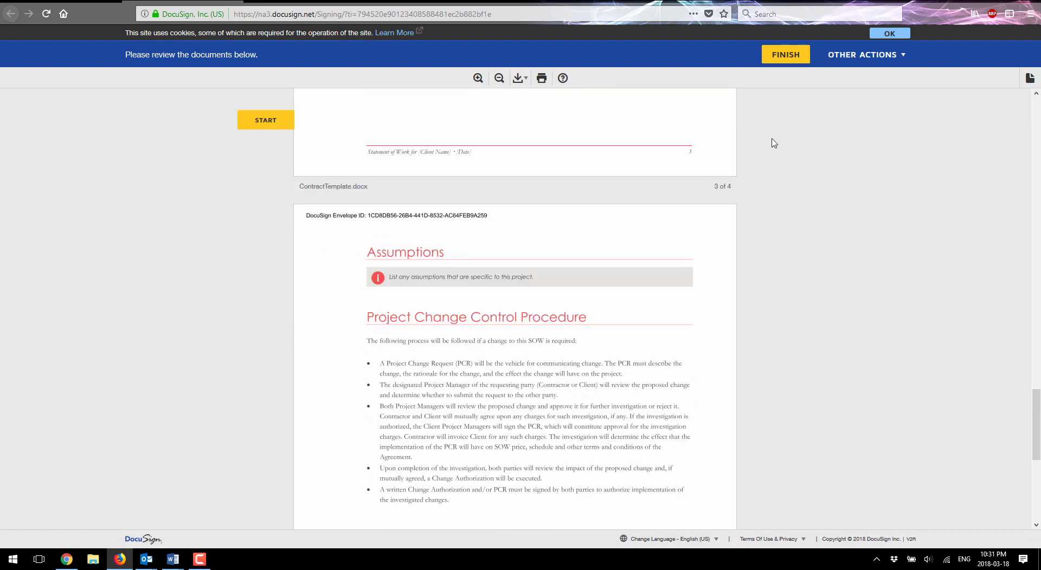
scroll(773, 143, "down", 6)
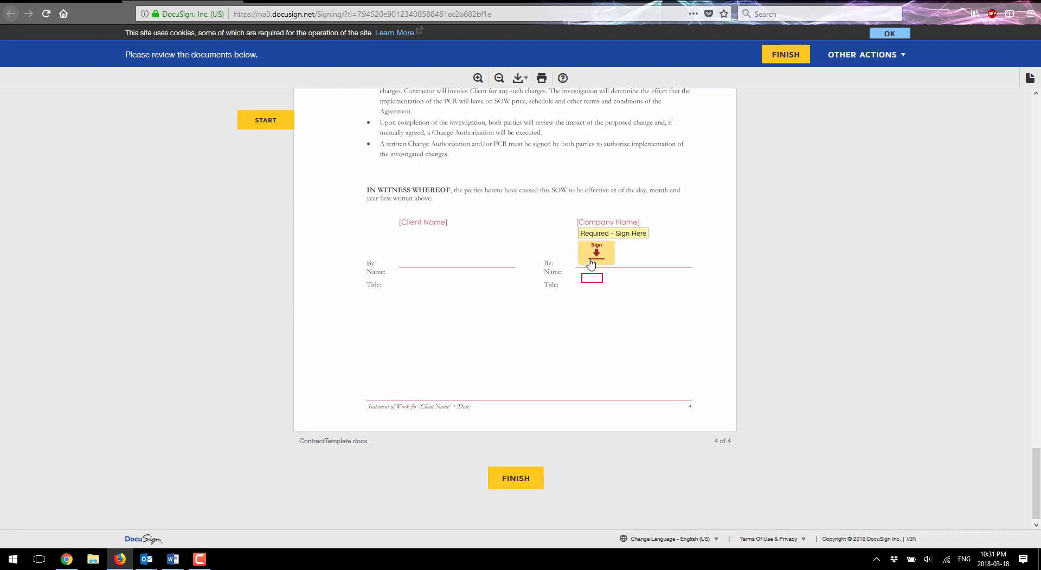
left_click(591, 264)
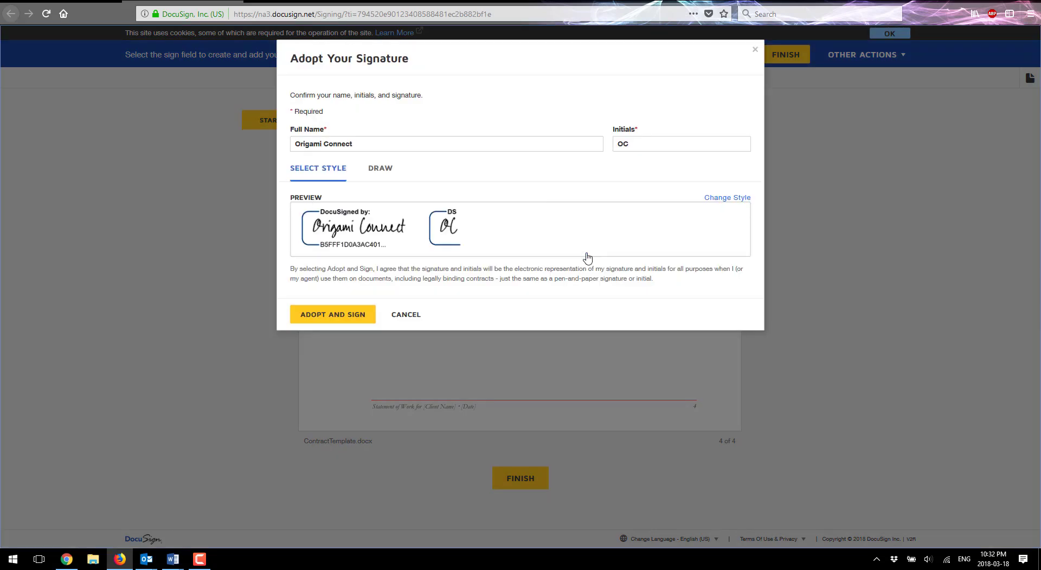
left_click(336, 319)
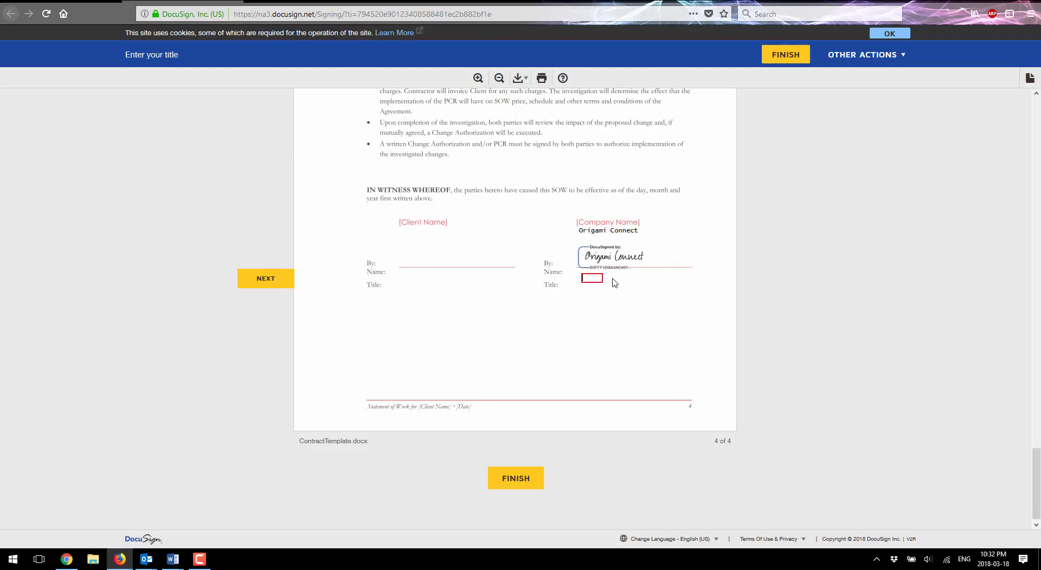
Enter Director as the signer's title, then finish signing the contract and decline logging in to DocuSign
left_click(592, 279)
type("Director")
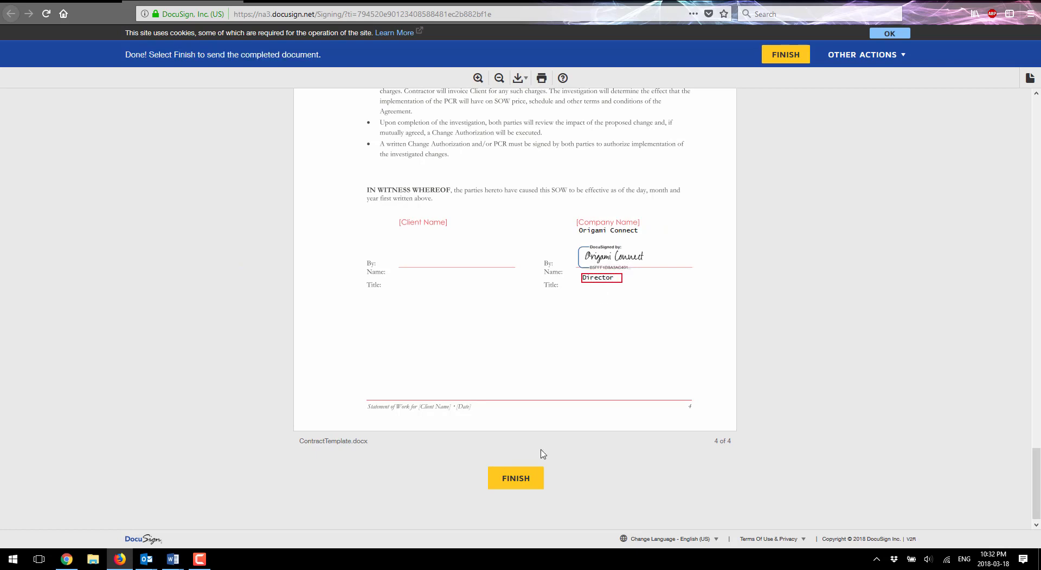
left_click(521, 479)
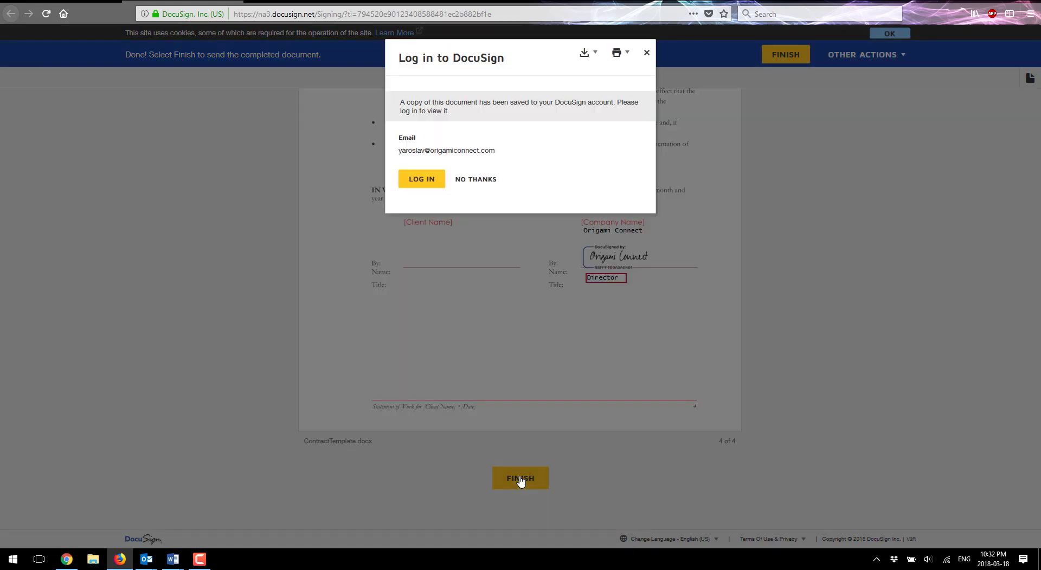
left_click(475, 180)
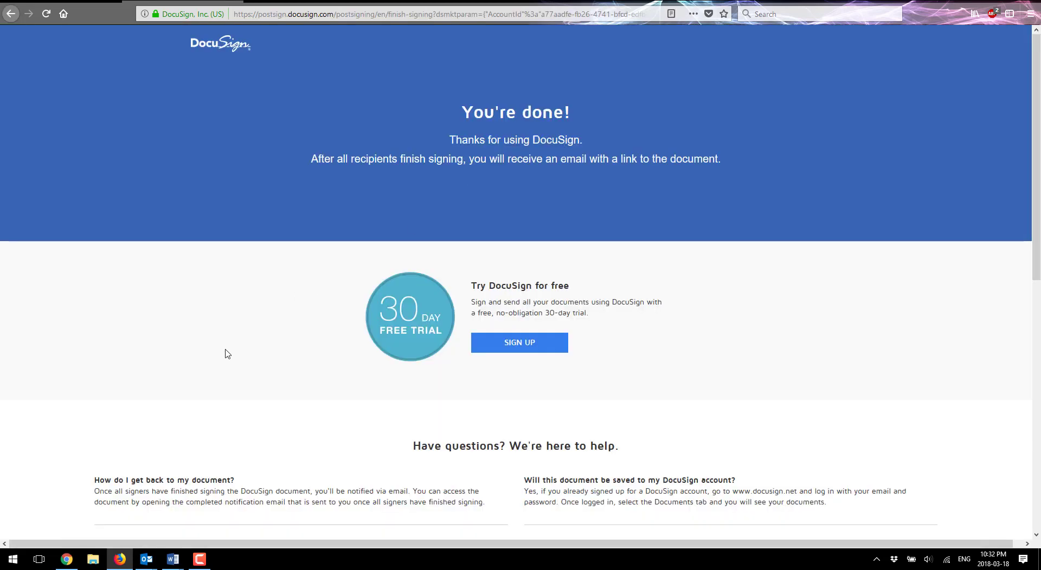
Switch to Chrome to check the flow's run history, then return to the SharePoint Vendors list and close the notifications
left_click(67, 559)
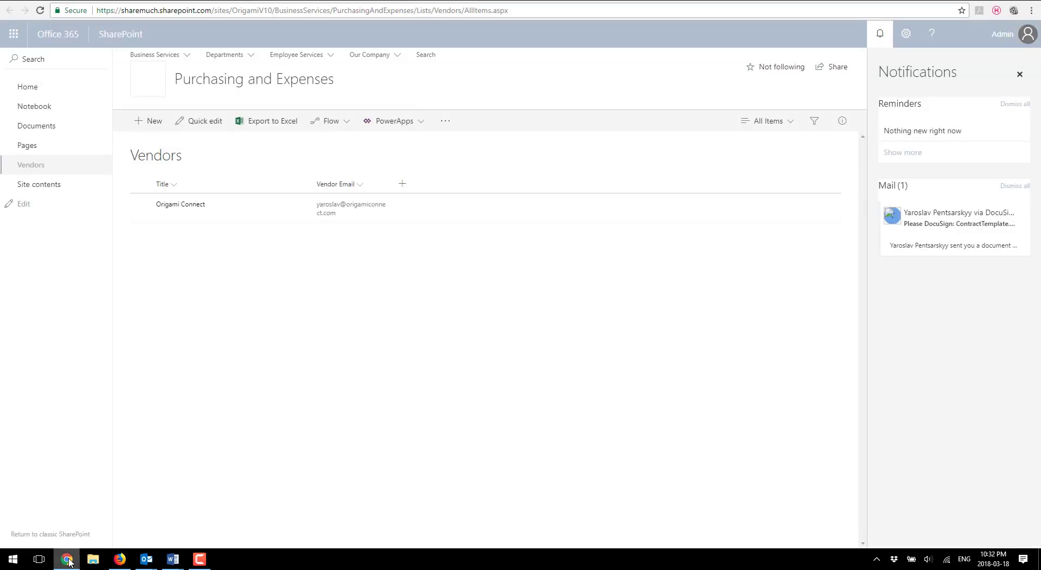
key("ctrl+Tab")
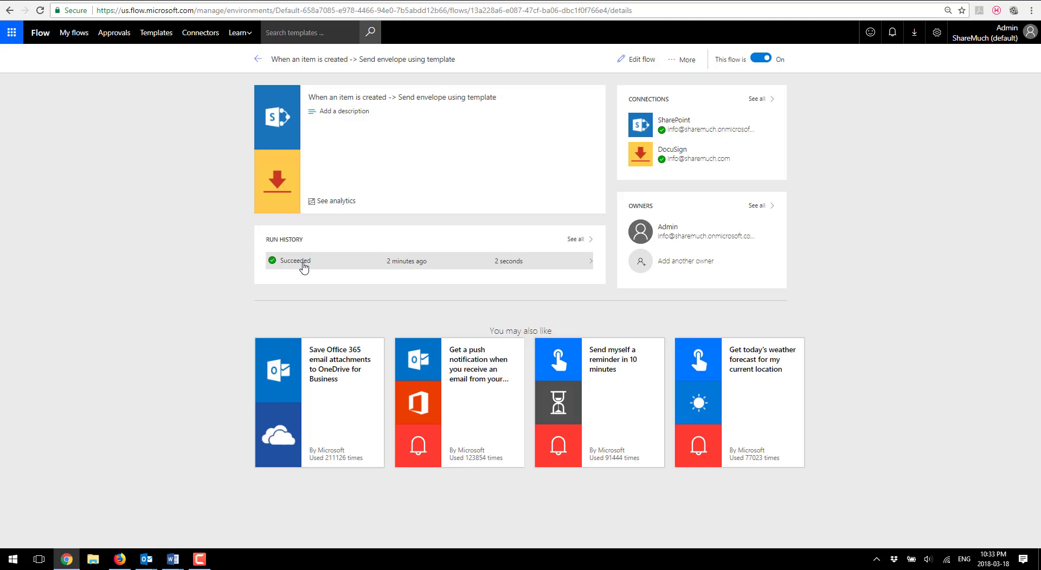
left_click(276, 0)
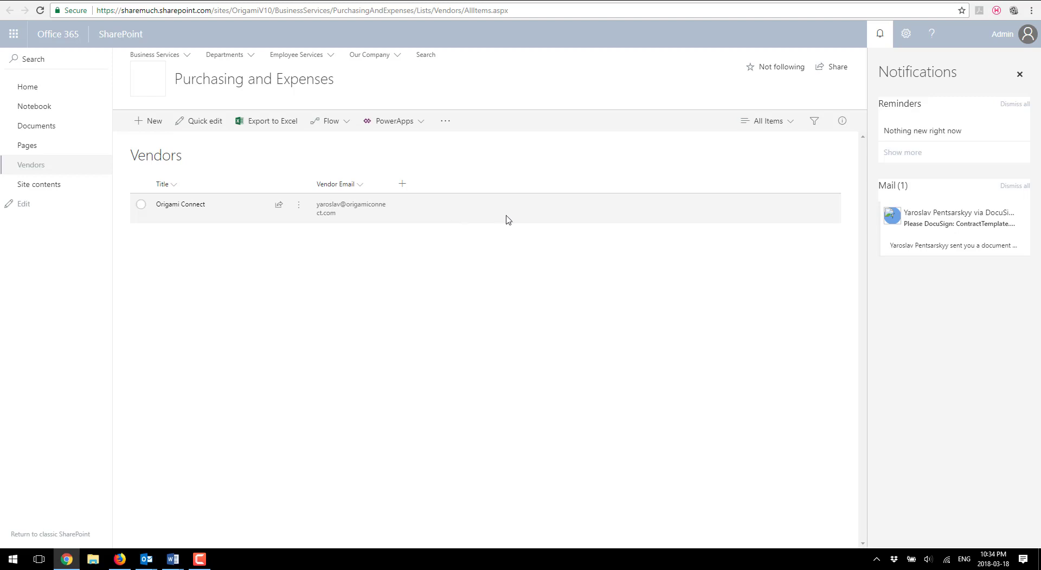
left_click(1019, 75)
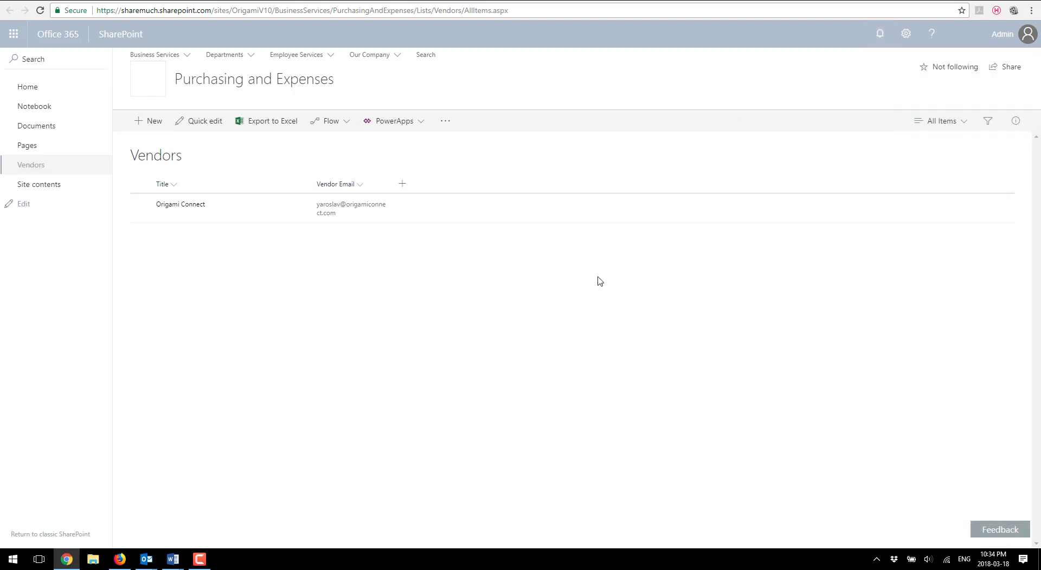